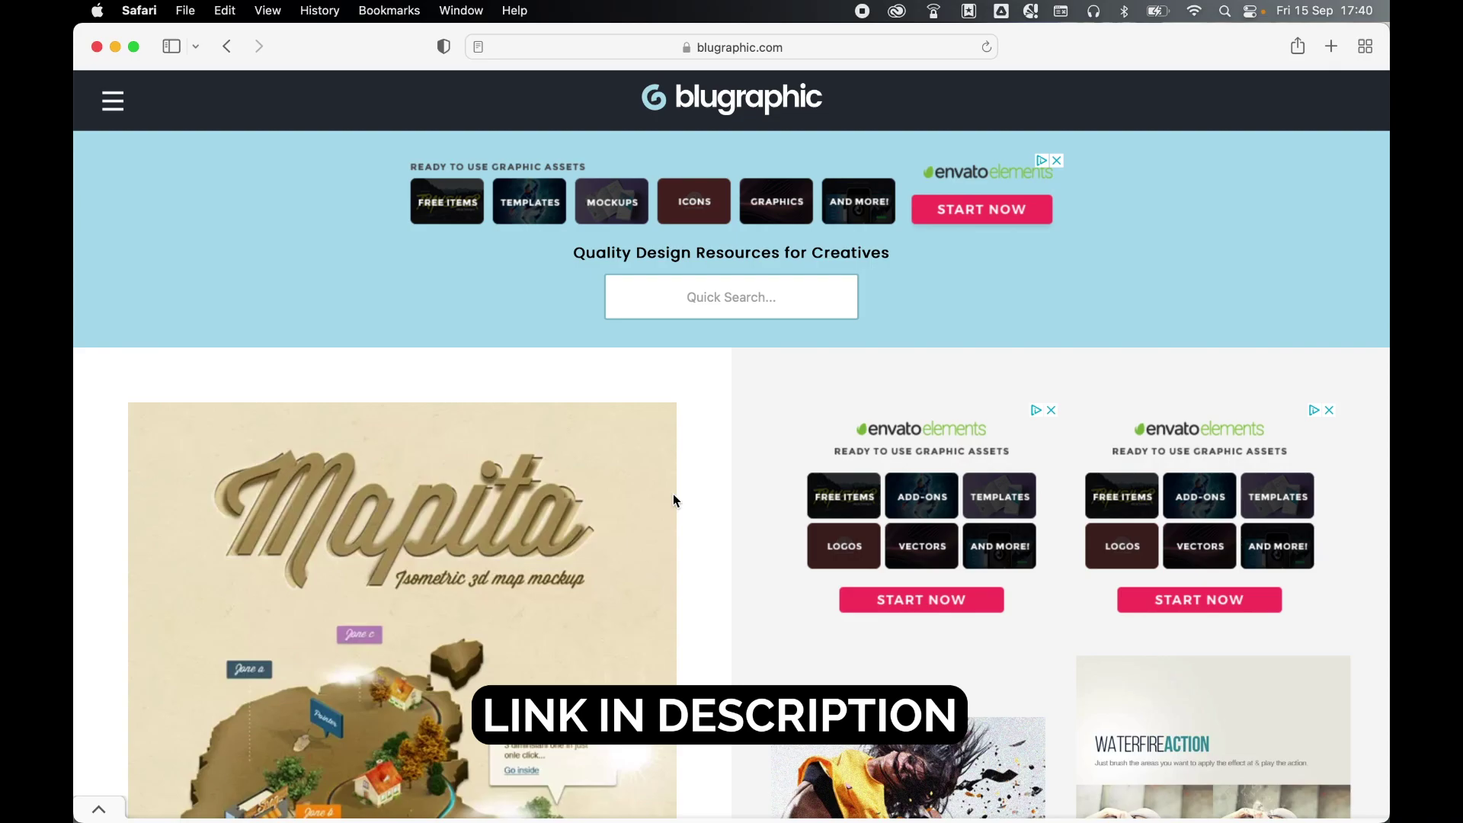
# Scroll down the blugraphic Mapita page past the previews to the Download buttons
pyautogui.scroll(-20, 674, 497)
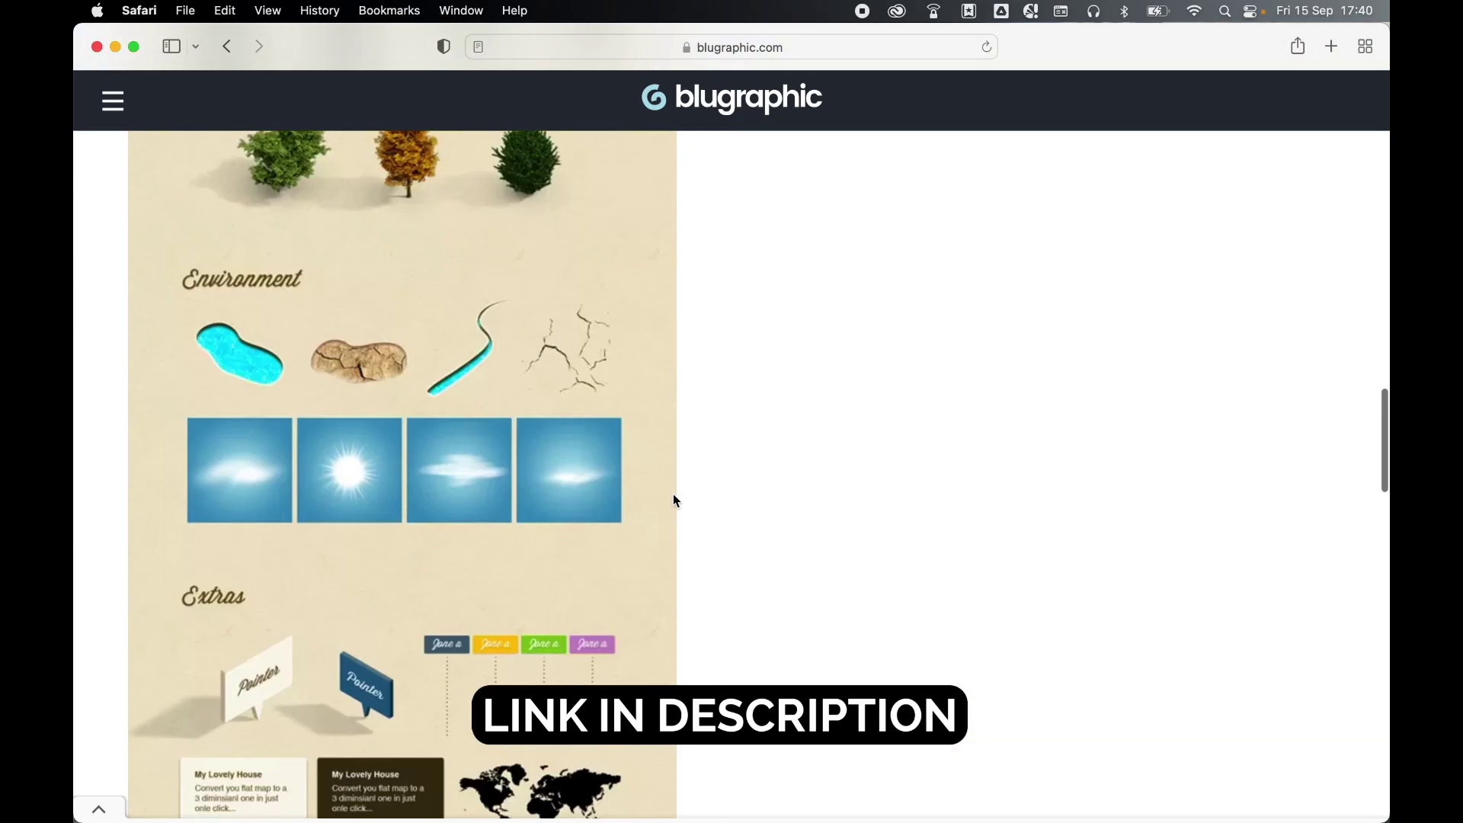
pyautogui.scroll(-10, 673, 493)
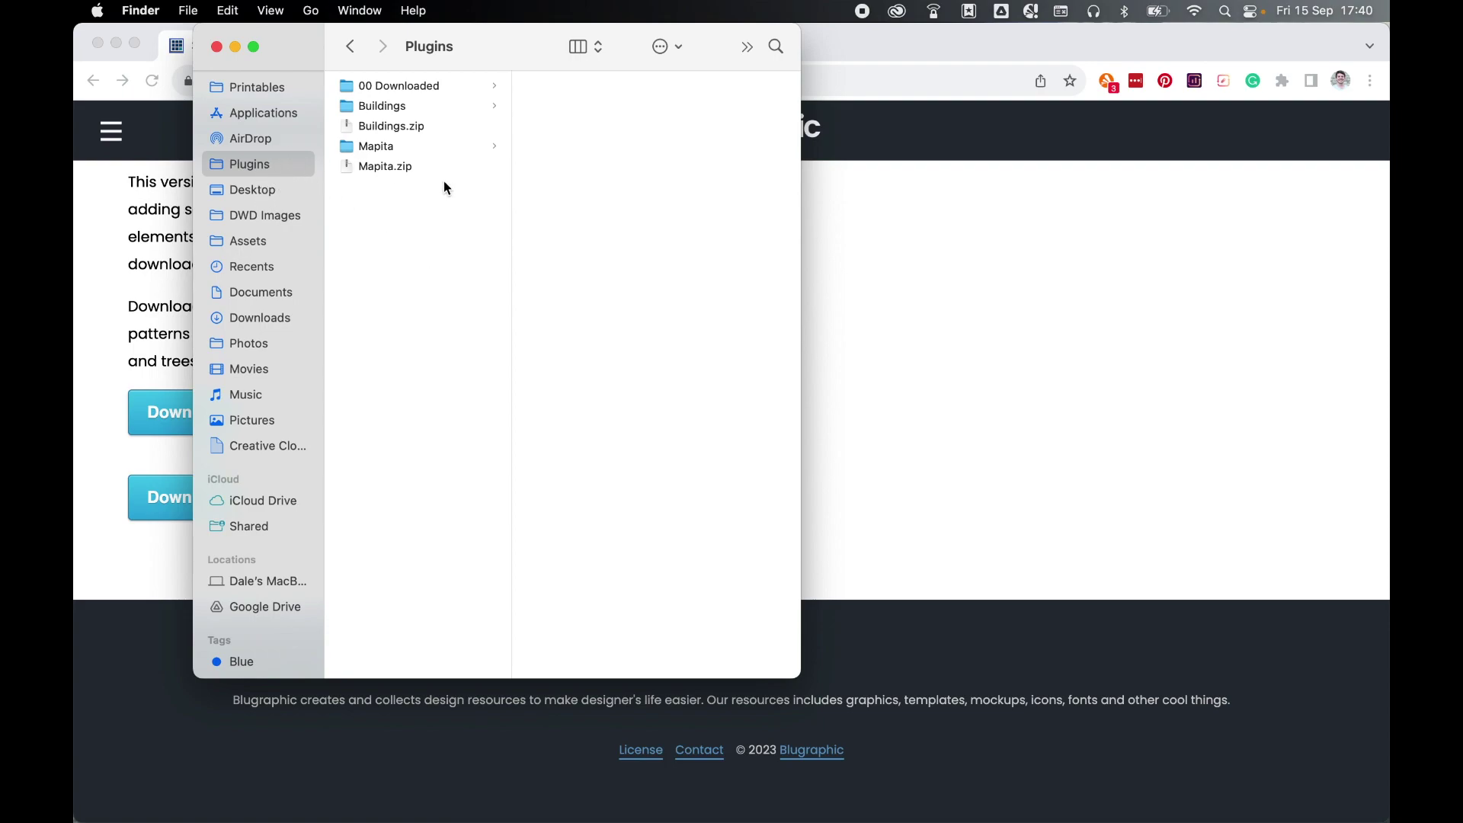
# Unzip Mapita.zip into Mapita 2 and look inside its Actions, Patterns and Styles folders
pyautogui.click(412, 169)
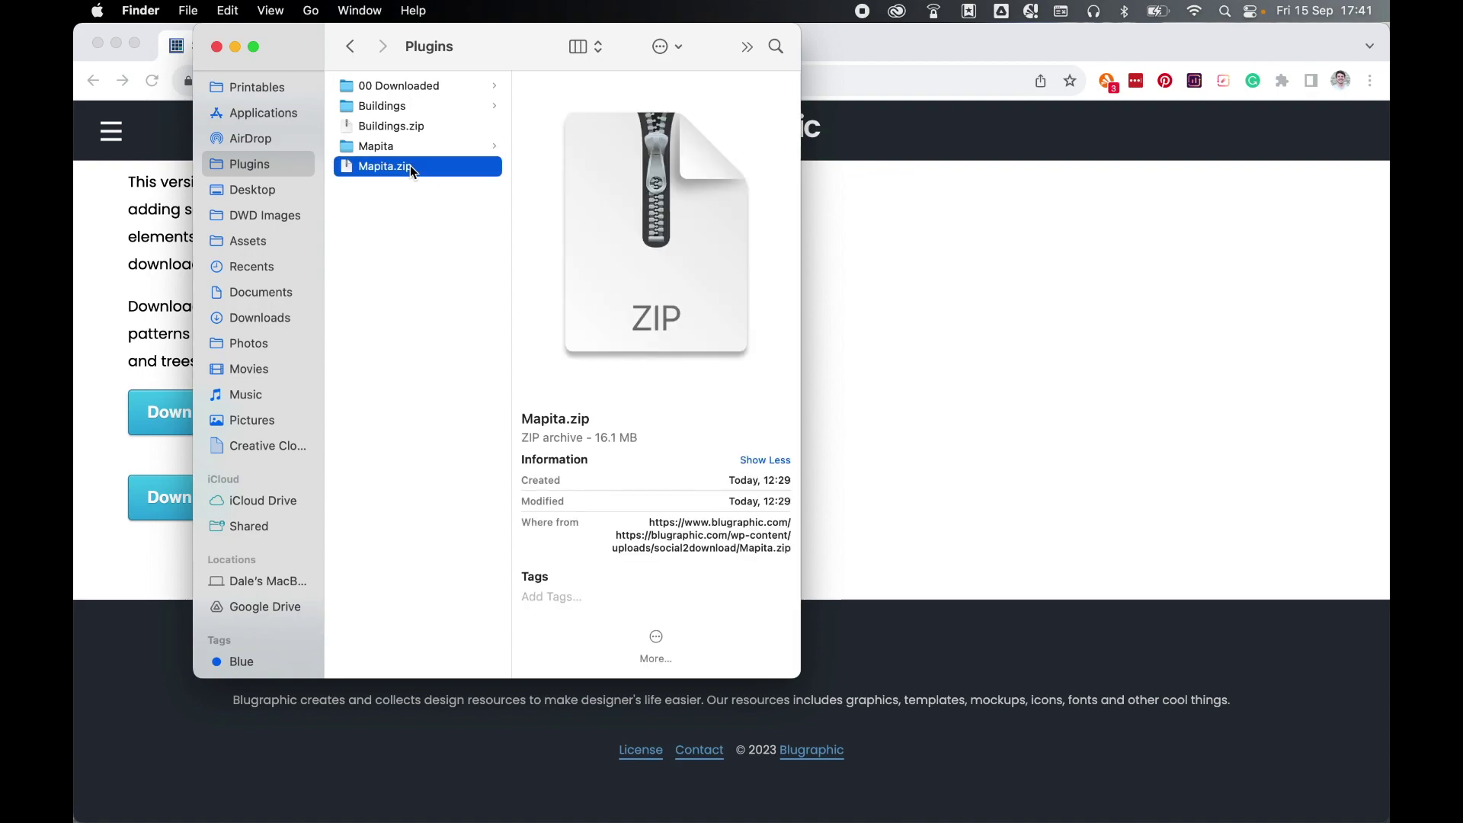
pyautogui.doubleClick(410, 166)
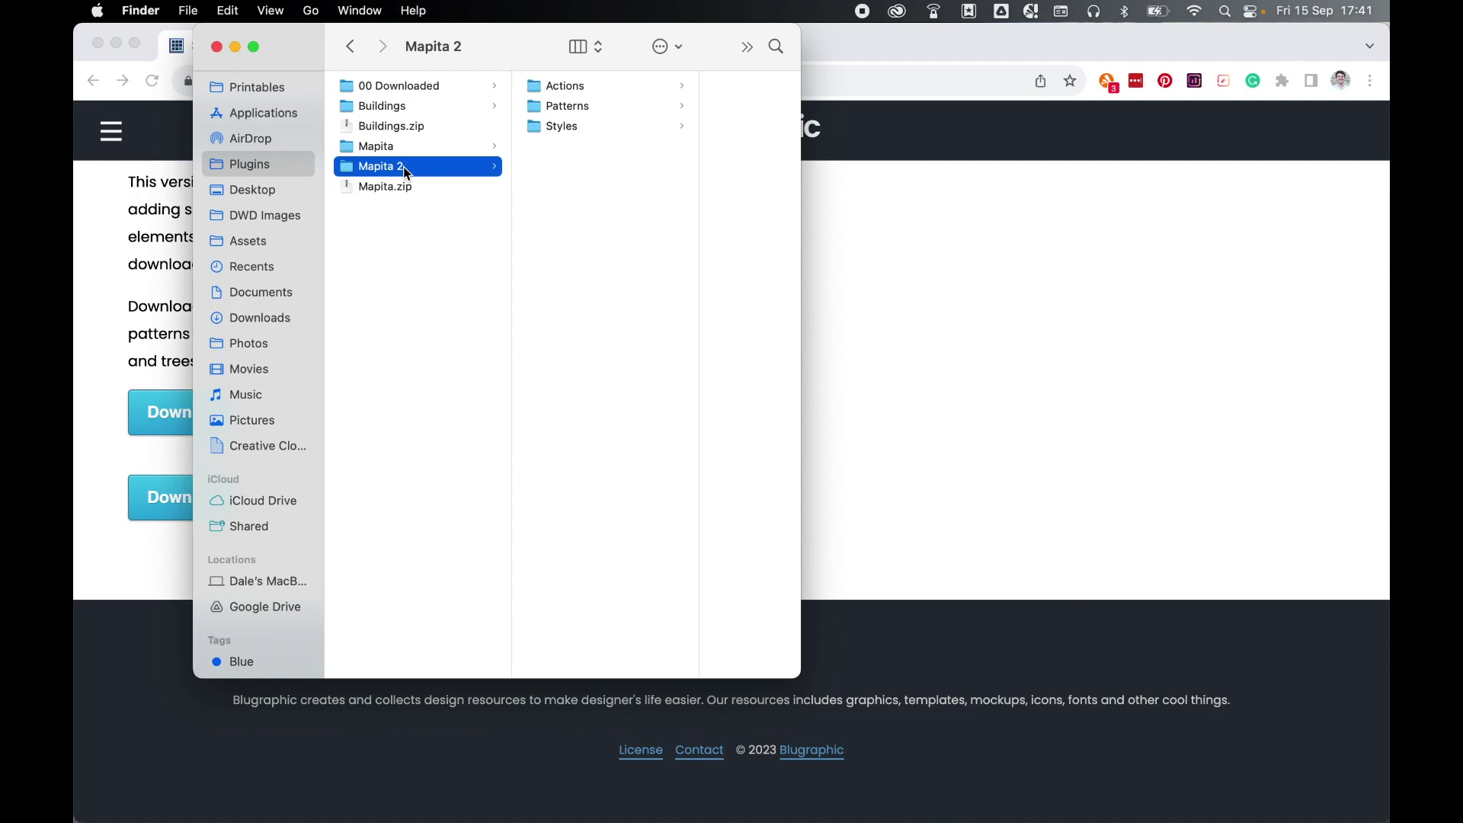
pyautogui.click(581, 87)
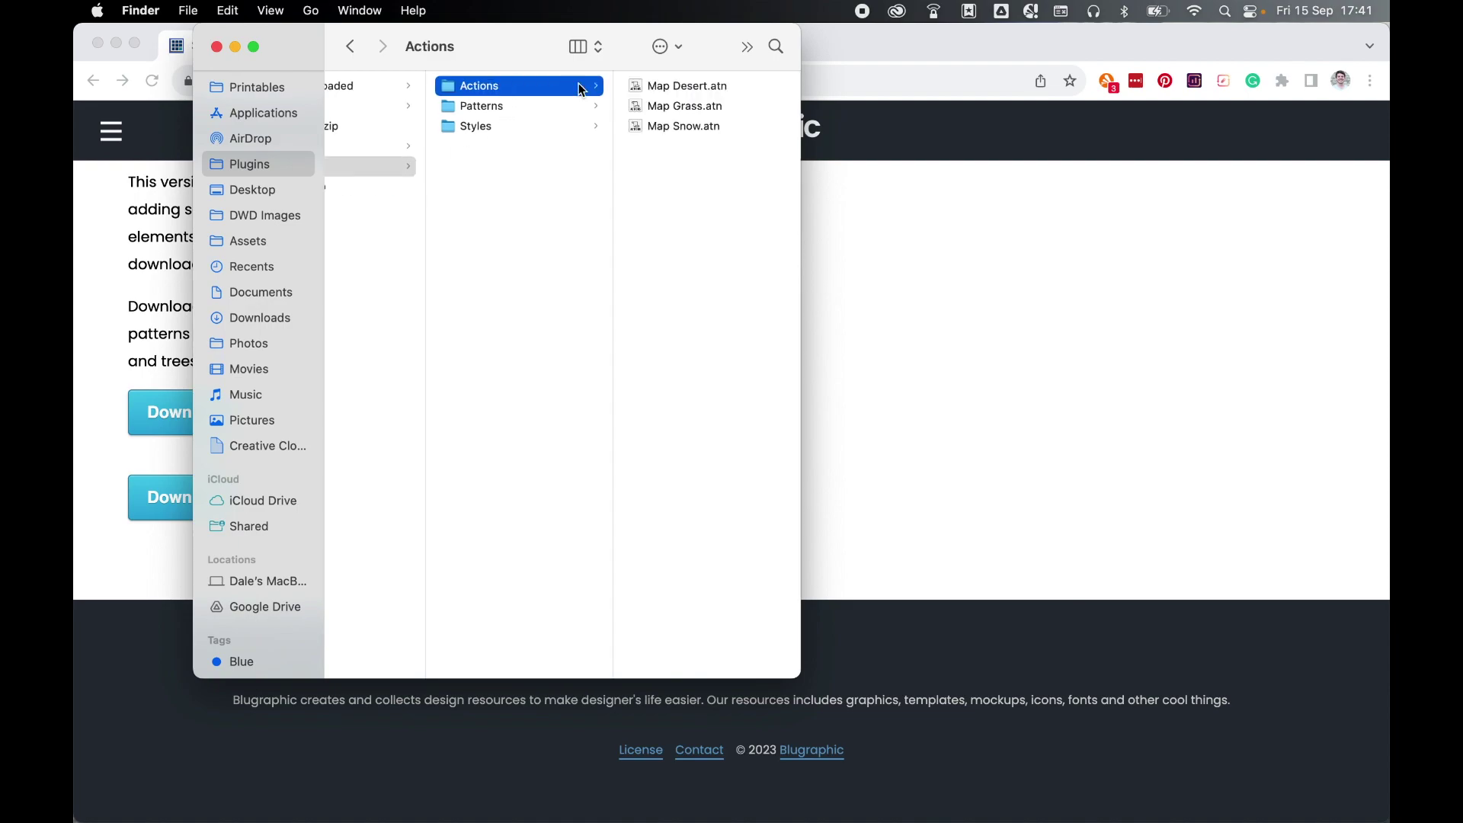
pyautogui.click(526, 112)
pyautogui.click(512, 132)
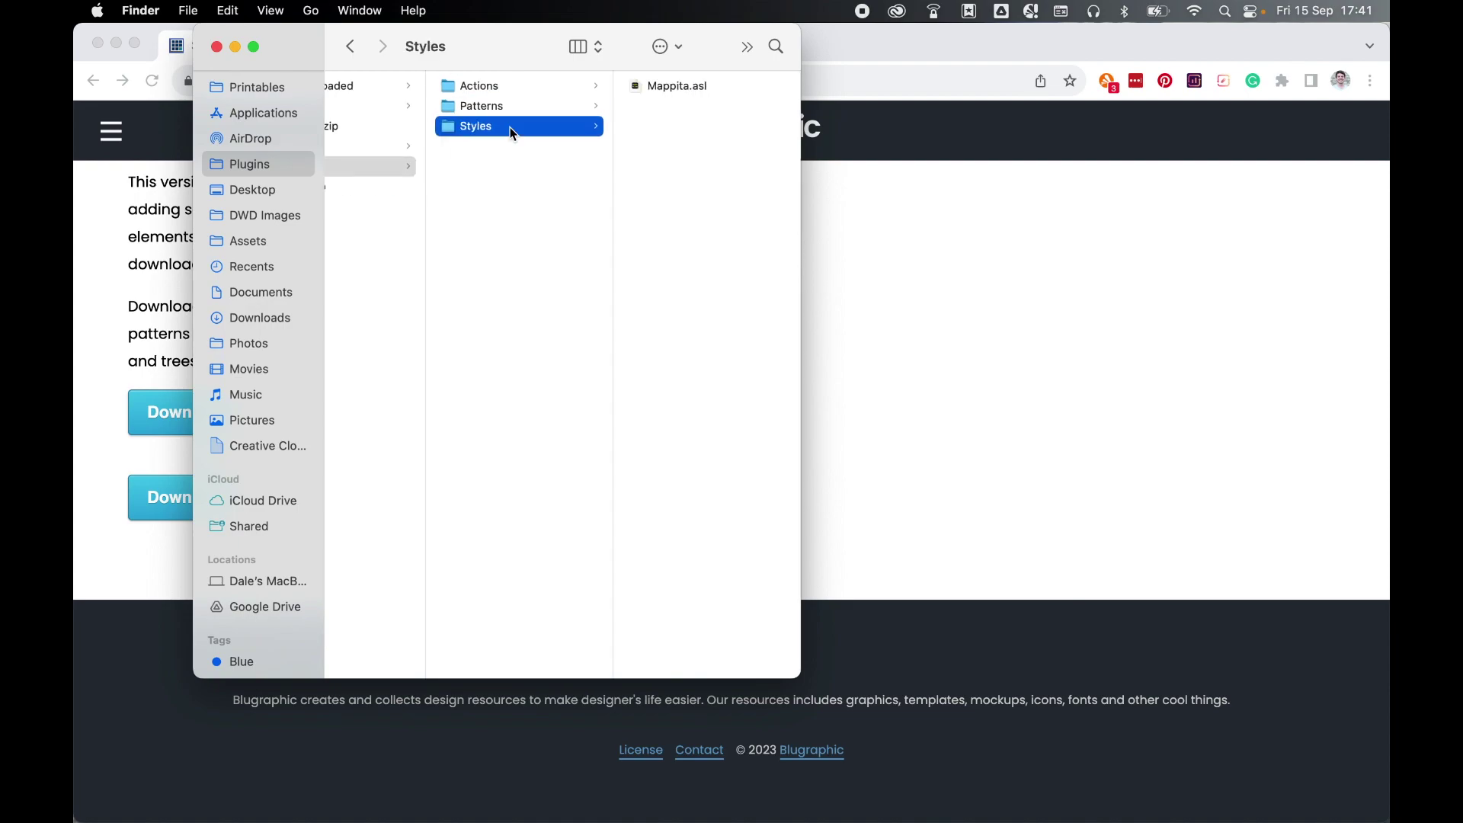
pyautogui.hscroll(-3, 440, 157)
# Preview the Map Desert, Map Grass, Map Snow actions, Mapita.pat and Mappita.asl files
pyautogui.click(408, 147)
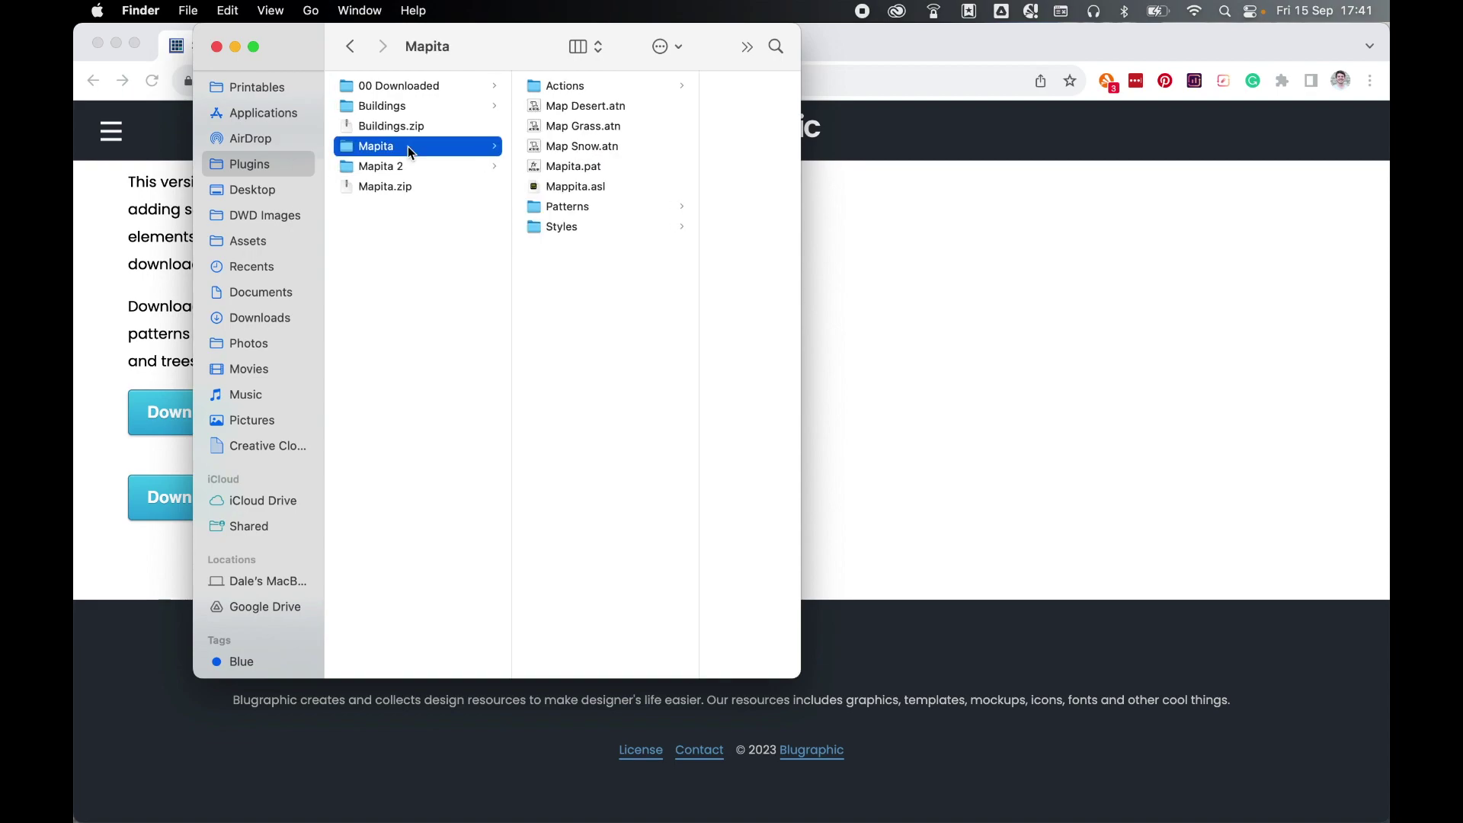
pyautogui.click(591, 107)
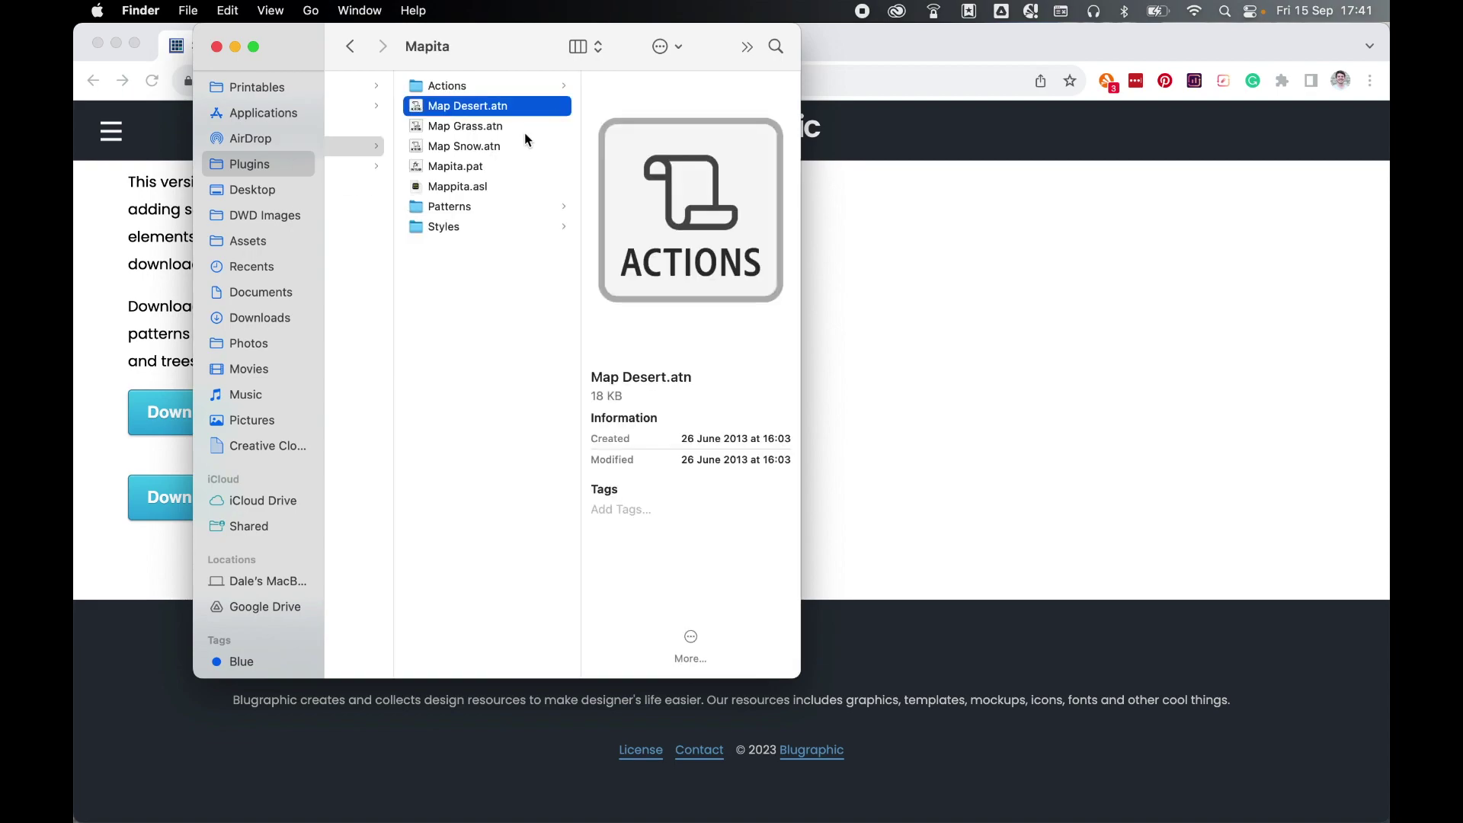
pyautogui.click(524, 132)
pyautogui.click(507, 146)
pyautogui.click(495, 166)
pyautogui.click(493, 186)
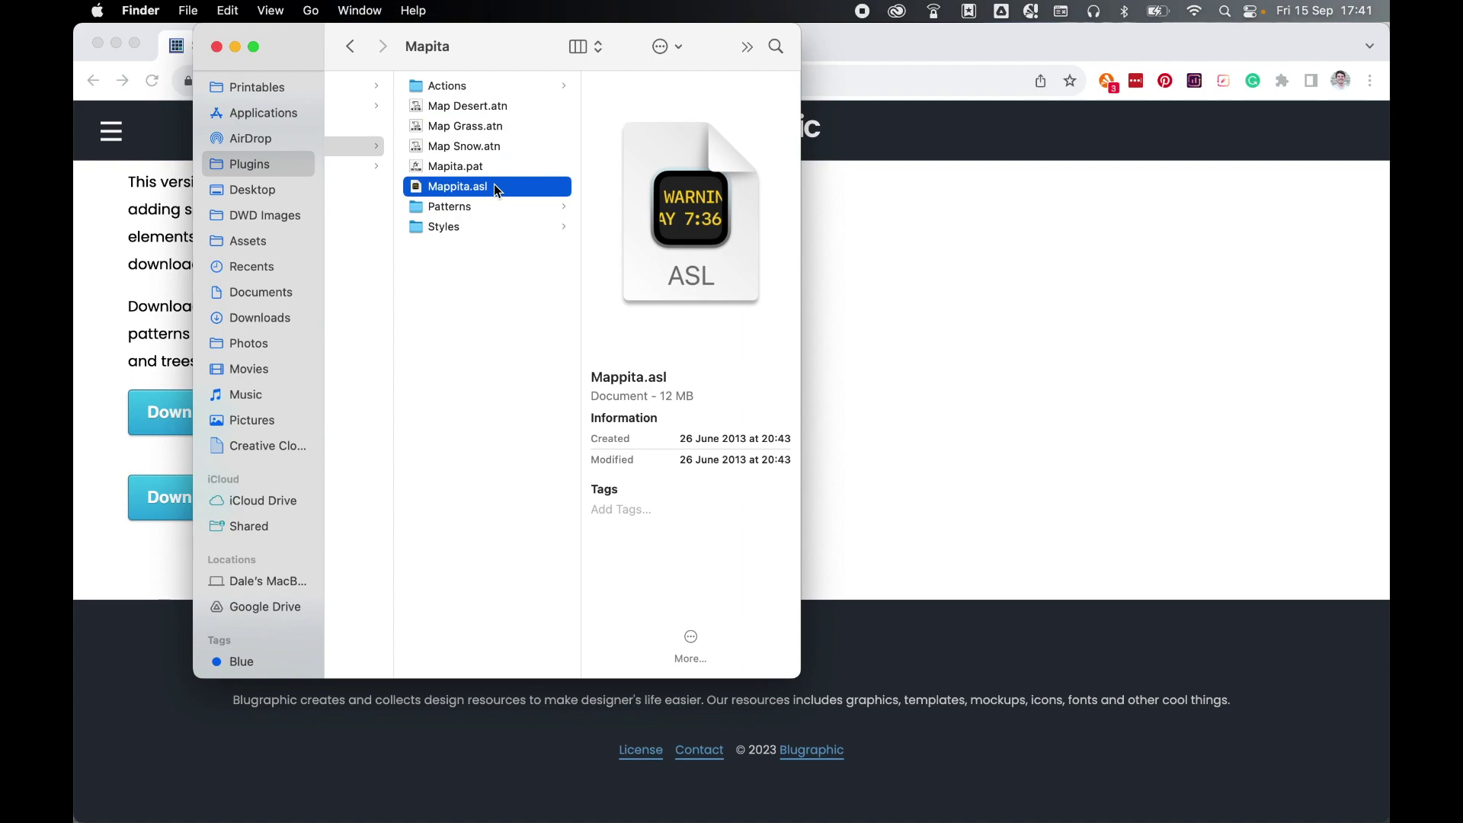
# List the Actions, Patterns and Styles folder contents, then return to the Mapita folder
pyautogui.click(492, 89)
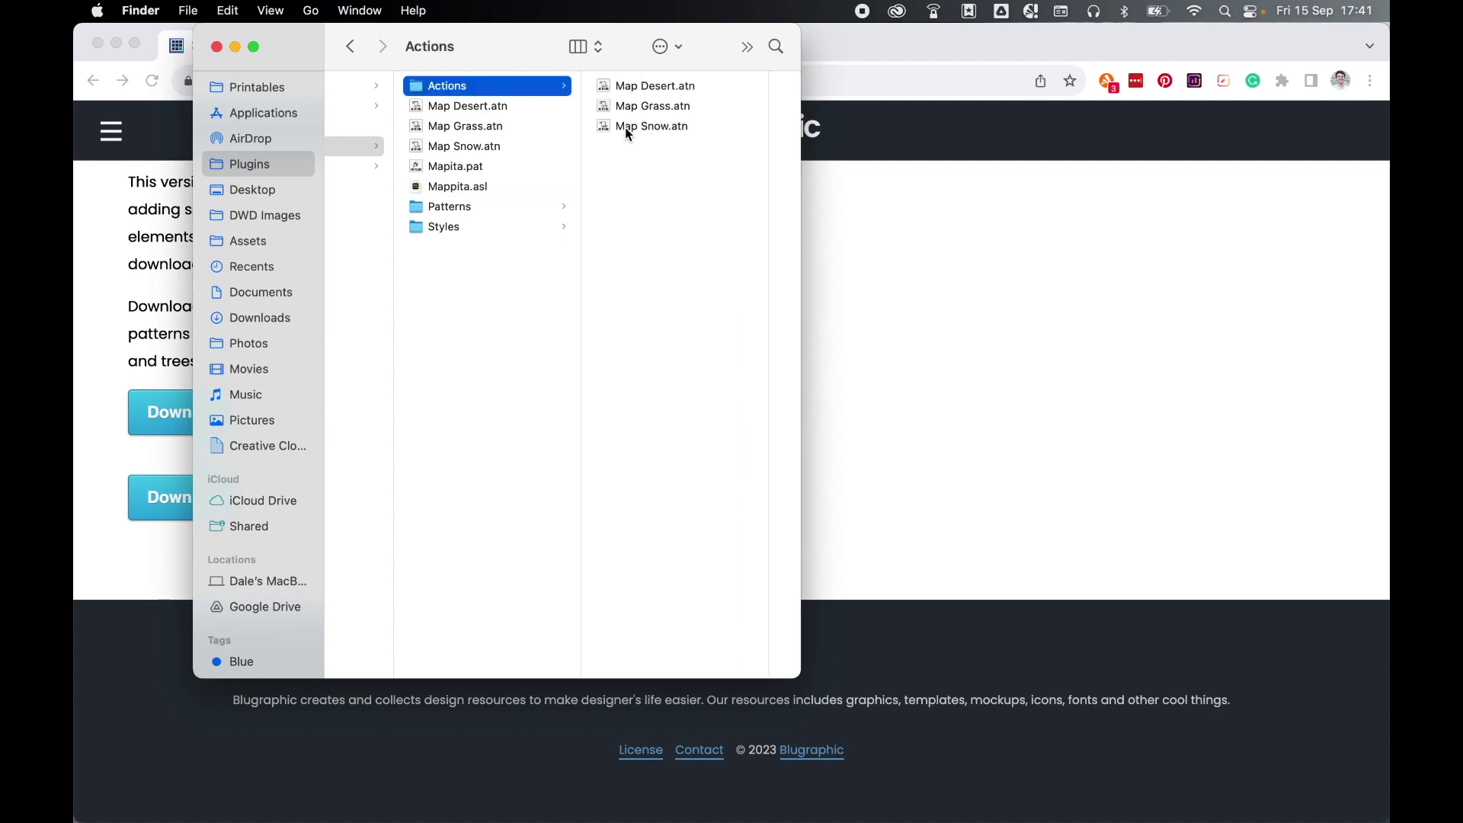
pyautogui.click(488, 206)
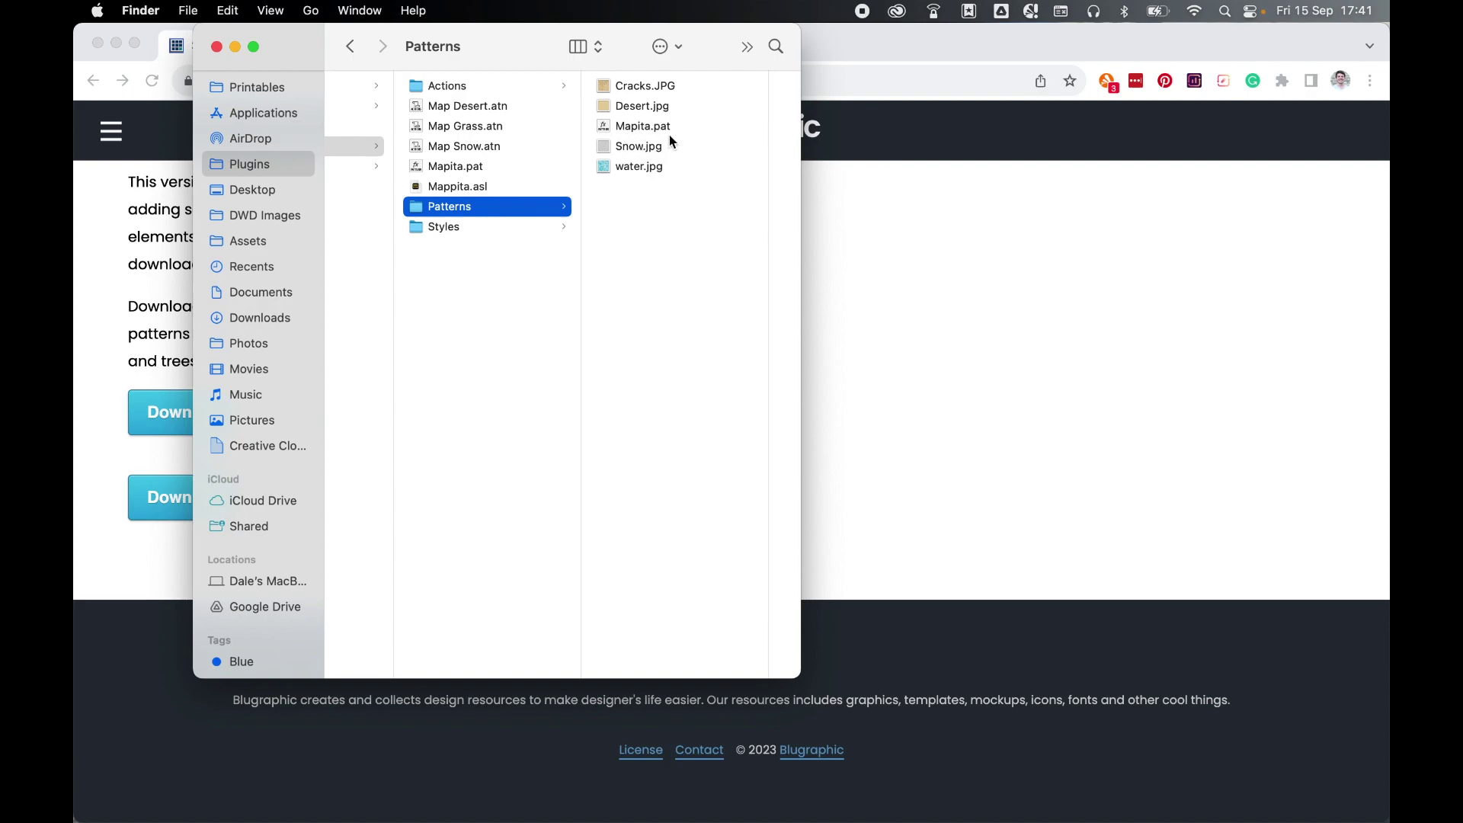
pyautogui.click(473, 226)
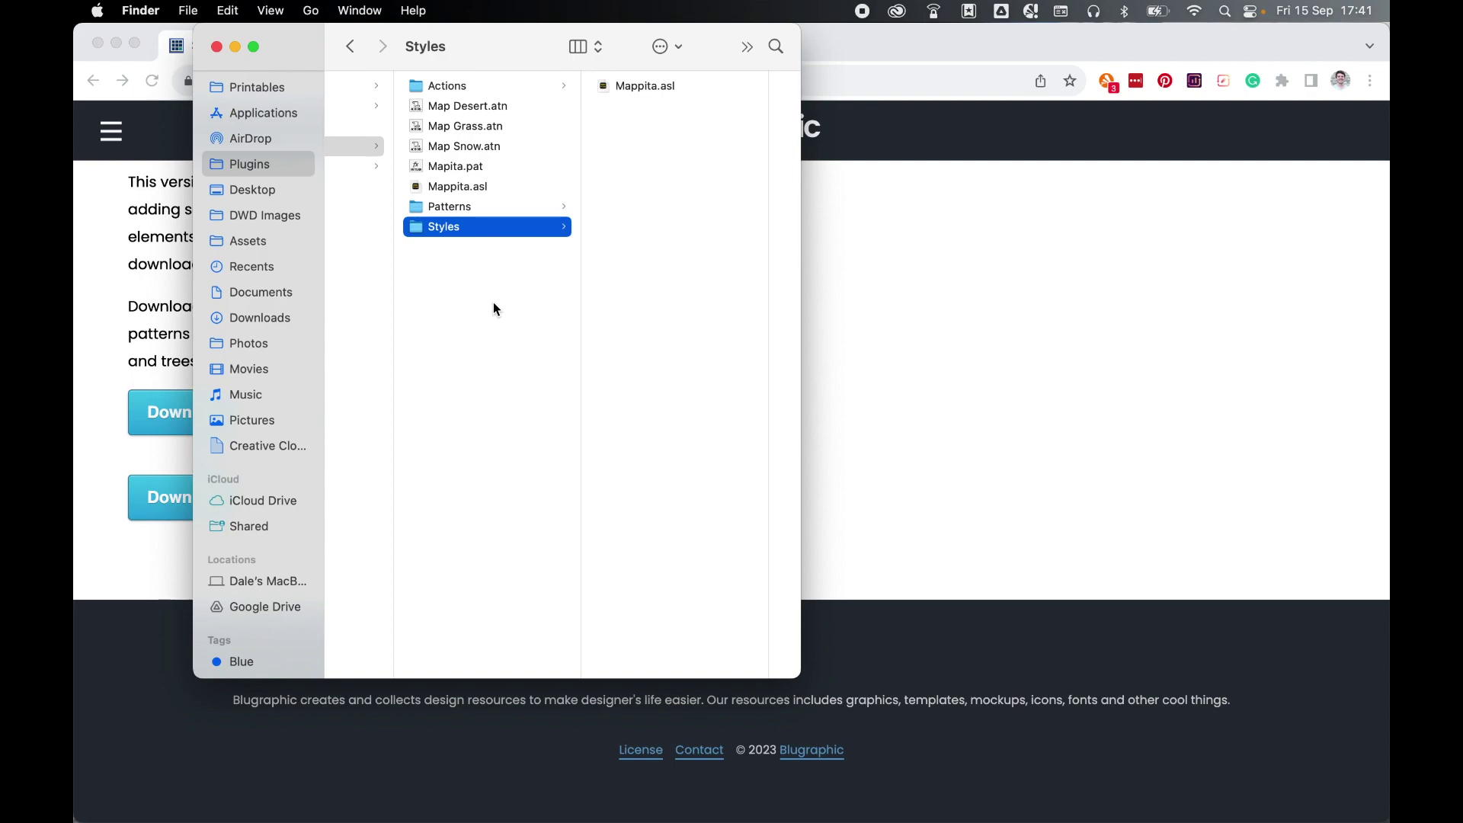
pyautogui.press('Left')
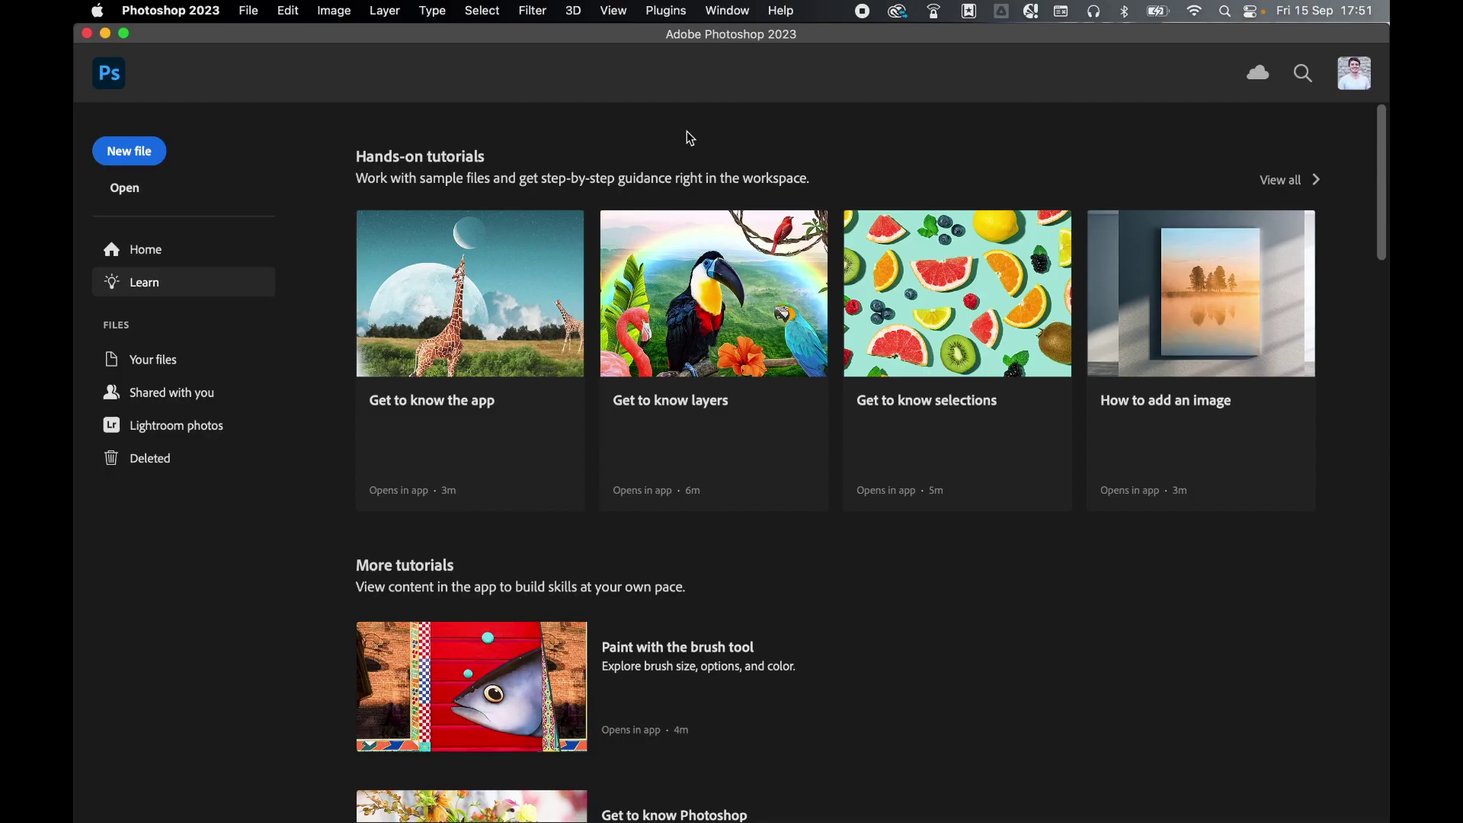
# Create document Untitled-1 from the 2000 x 1000 px @ 300 ppi preset
pyautogui.click(250, 12)
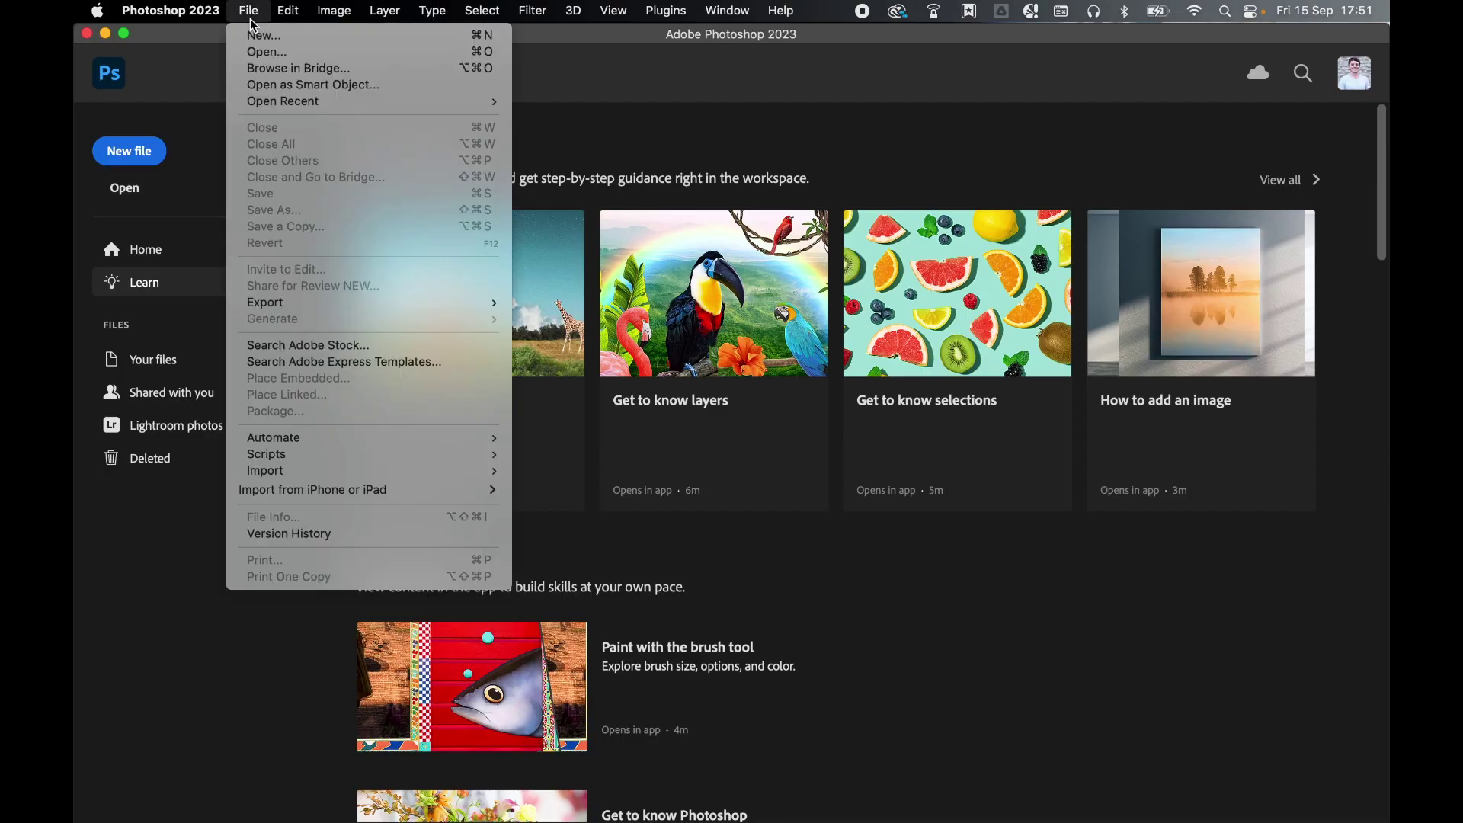
pyautogui.click(256, 36)
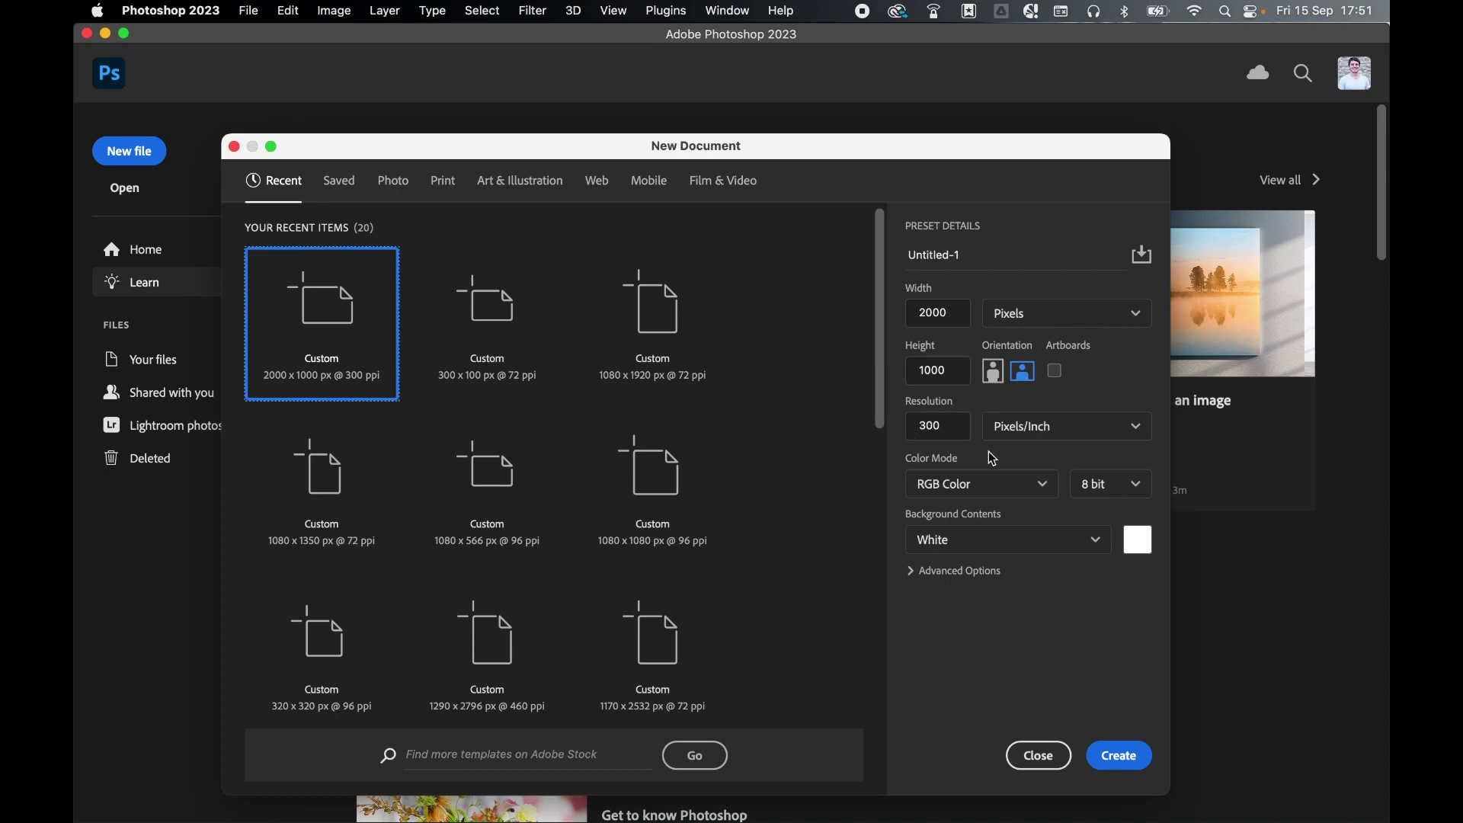
pyautogui.click(1118, 756)
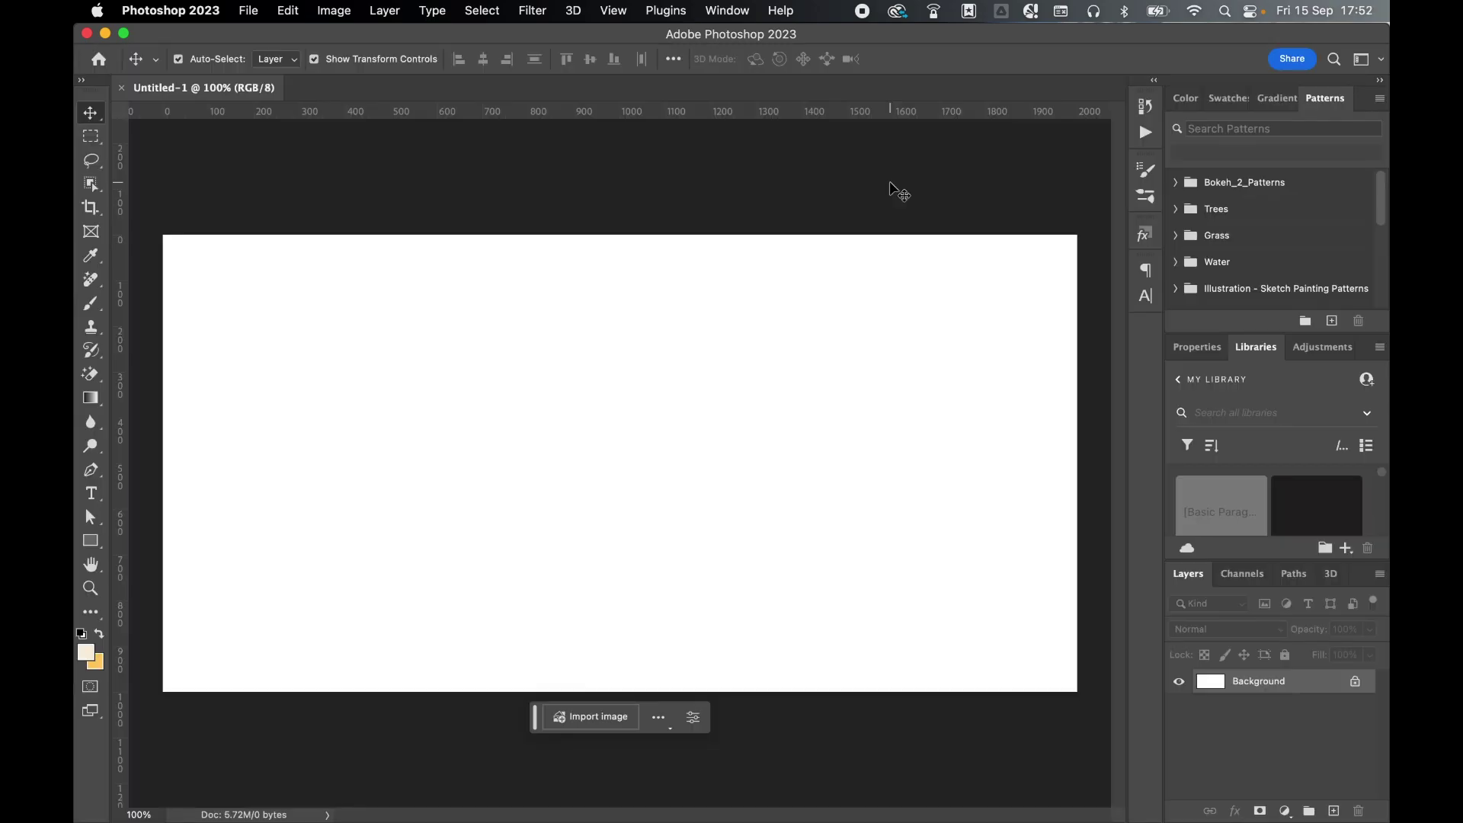
# Load Map Desert.atn, Map Grass.atn and Map Snow.atn from the Mapita folder into the Actions panel
pyautogui.click(728, 11)
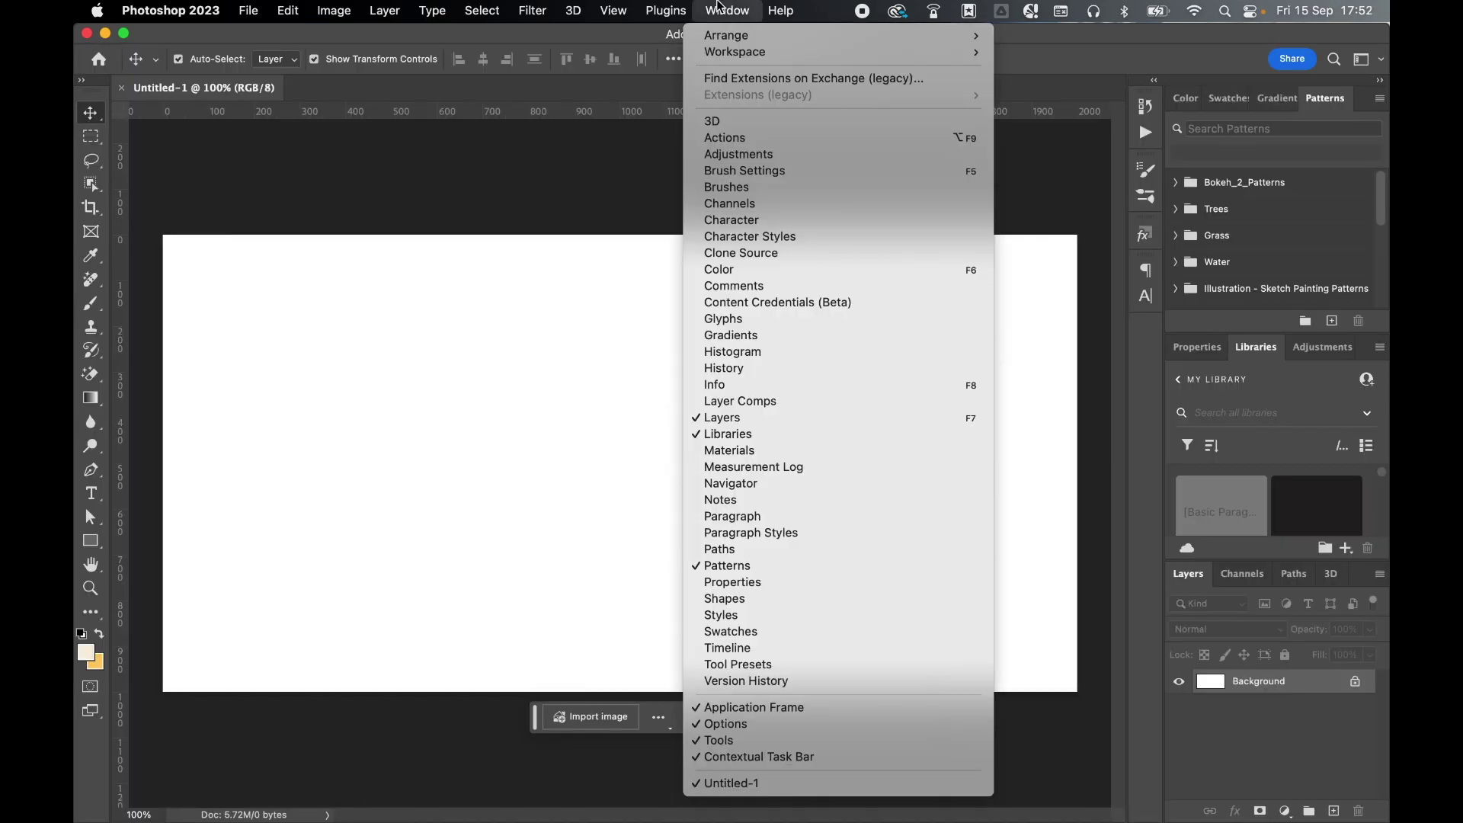
pyautogui.click(729, 139)
pyautogui.click(1118, 99)
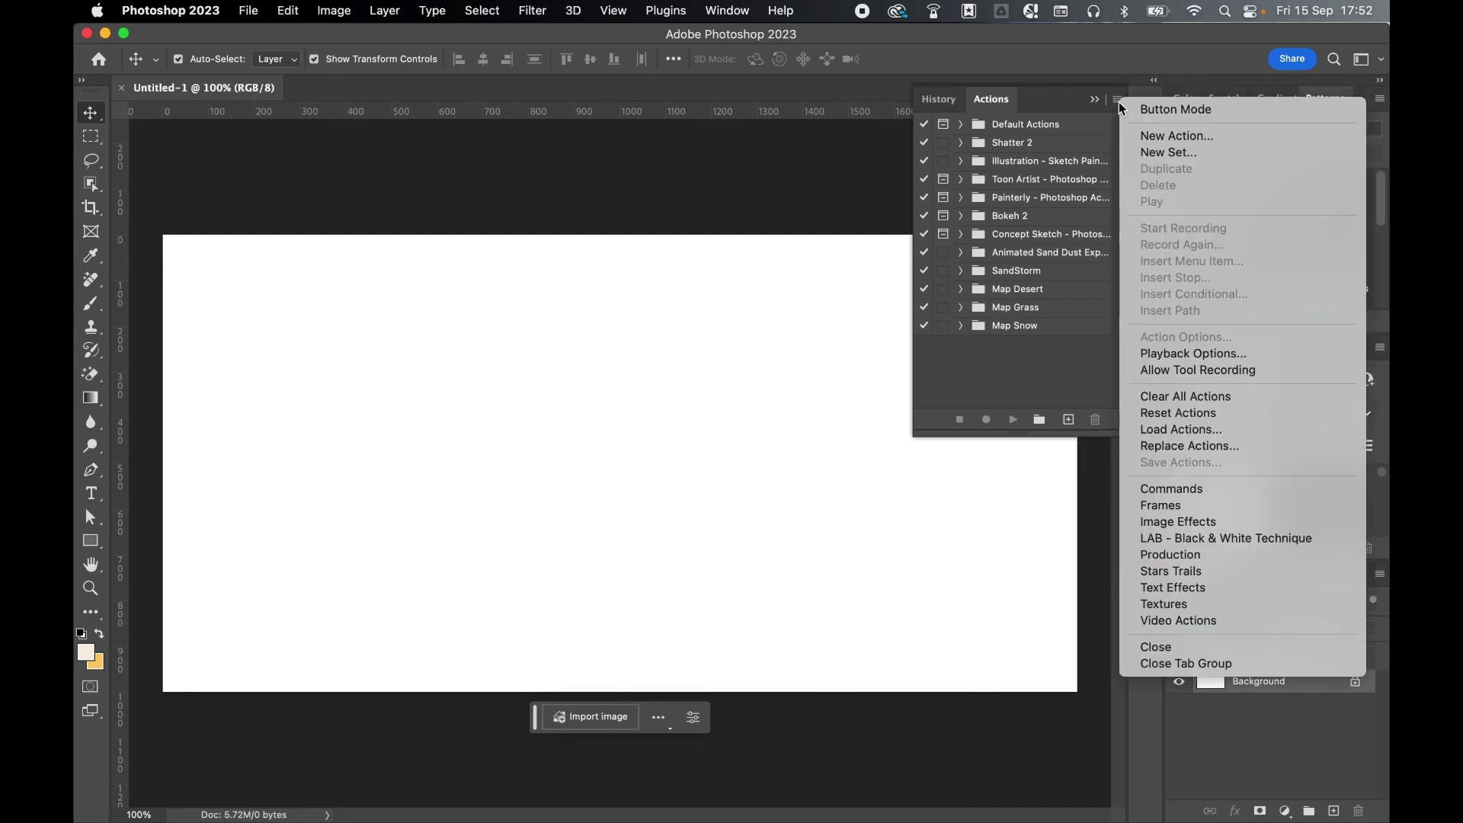
pyautogui.click(1181, 429)
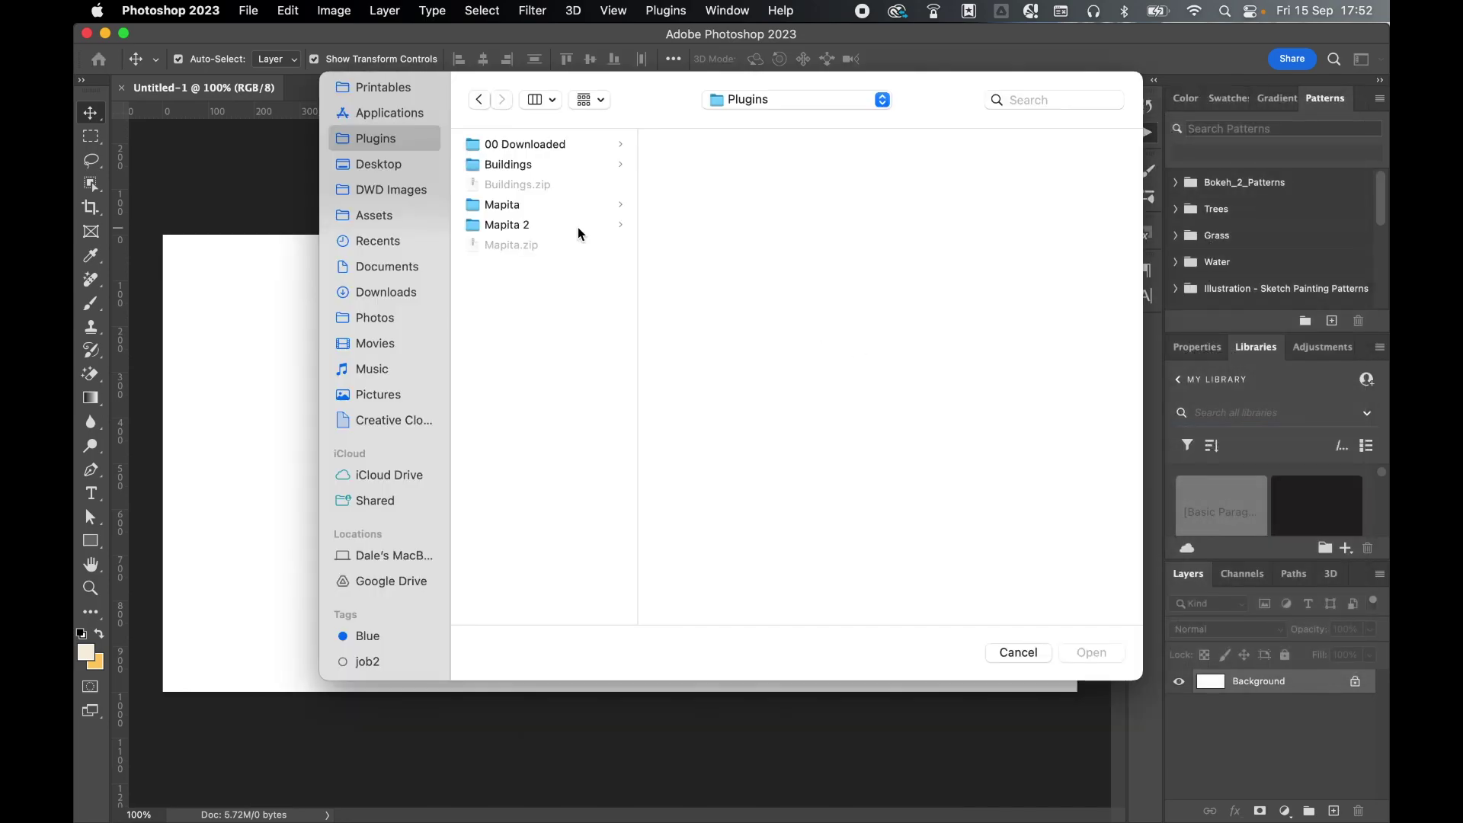
pyautogui.click(517, 210)
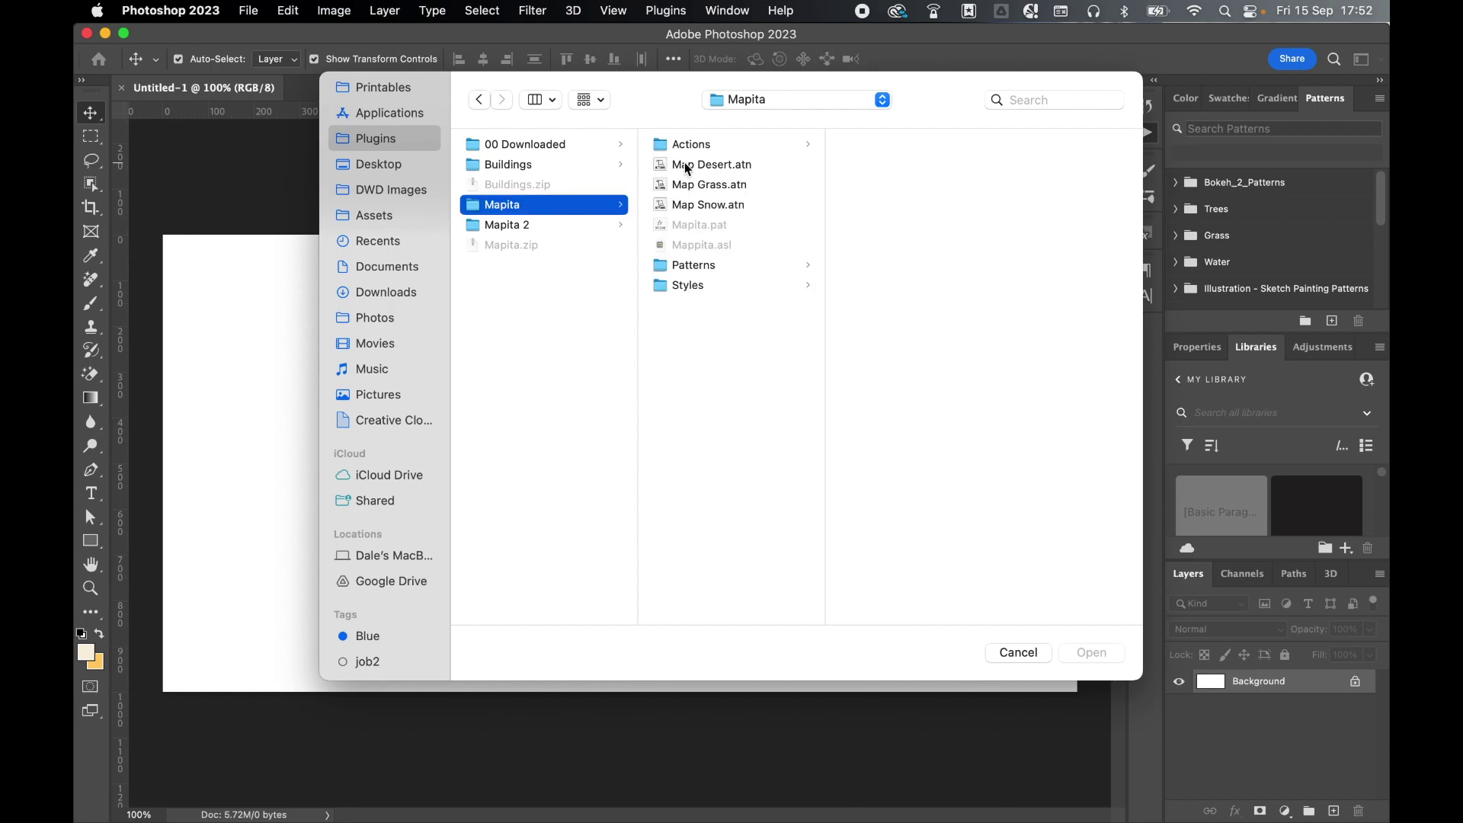
pyautogui.click(749, 166)
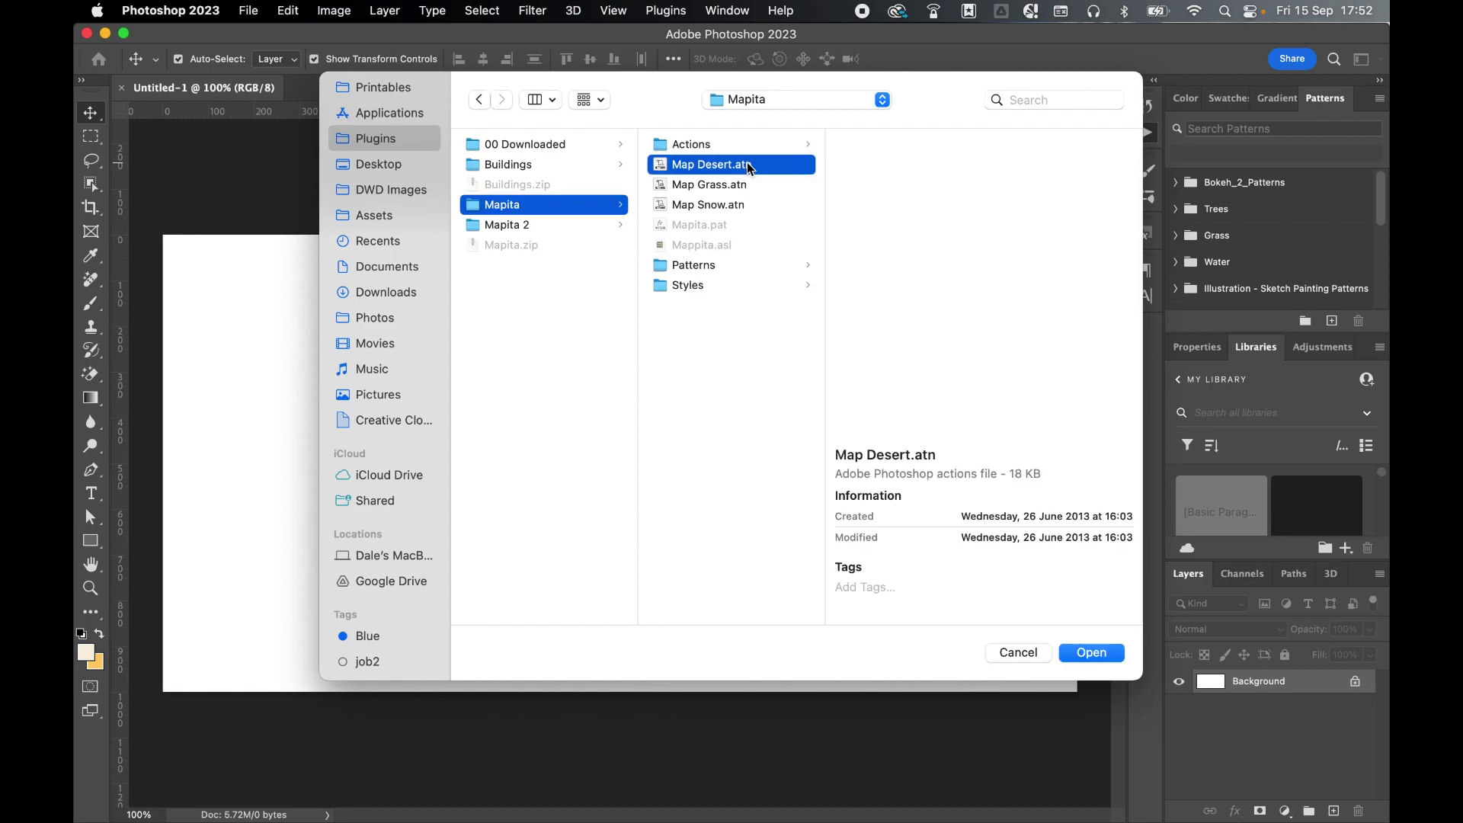
pyautogui.keyDown('shift'); pyautogui.click(730, 206); pyautogui.keyUp('shift')
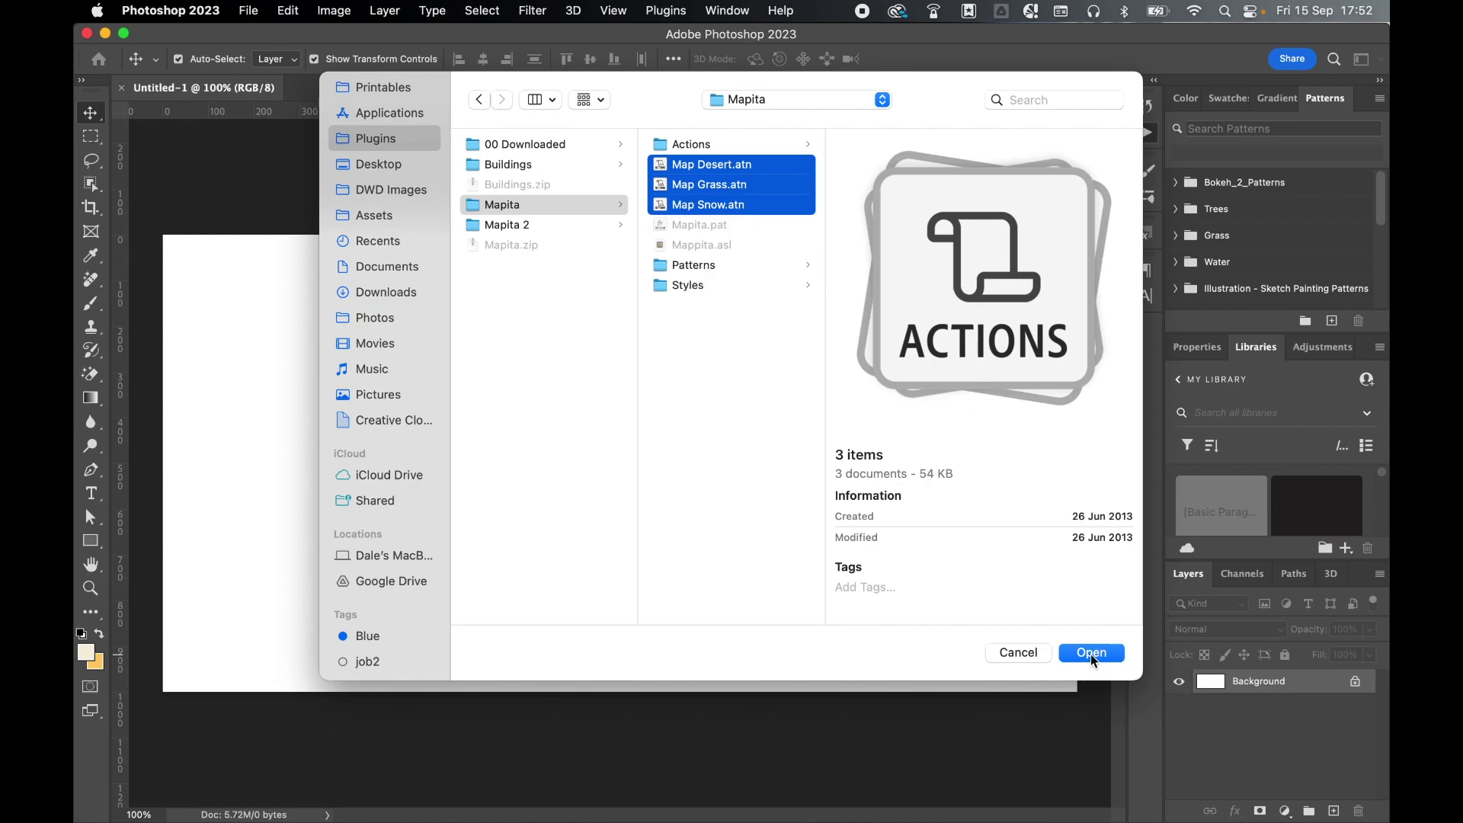
pyautogui.click(1038, 655)
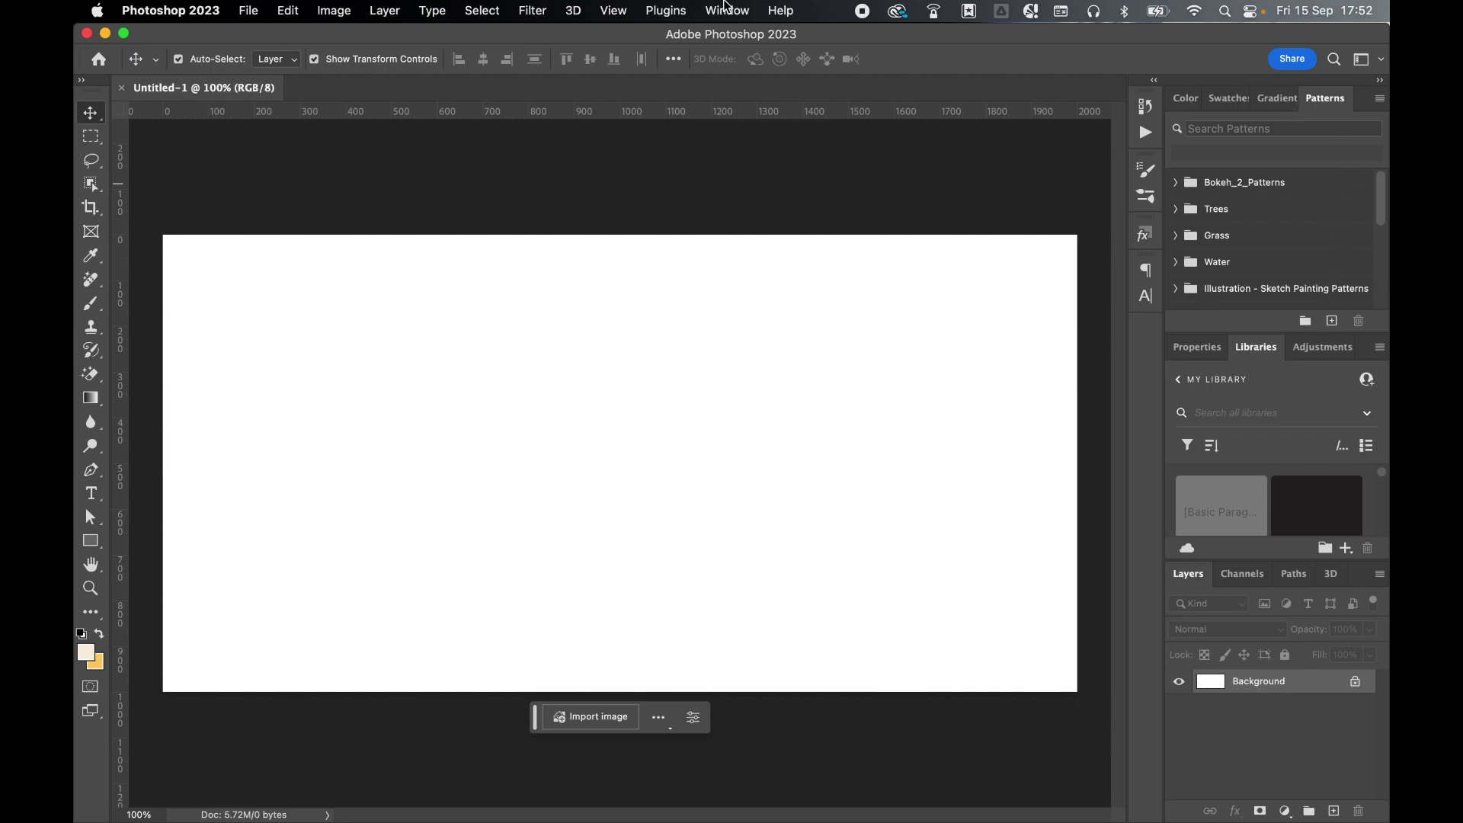
pyautogui.click(728, 9)
# Import Mapita.pat through the Patterns panel menu and scroll to the new Mapita group
pyautogui.click(736, 568)
pyautogui.click(1380, 99)
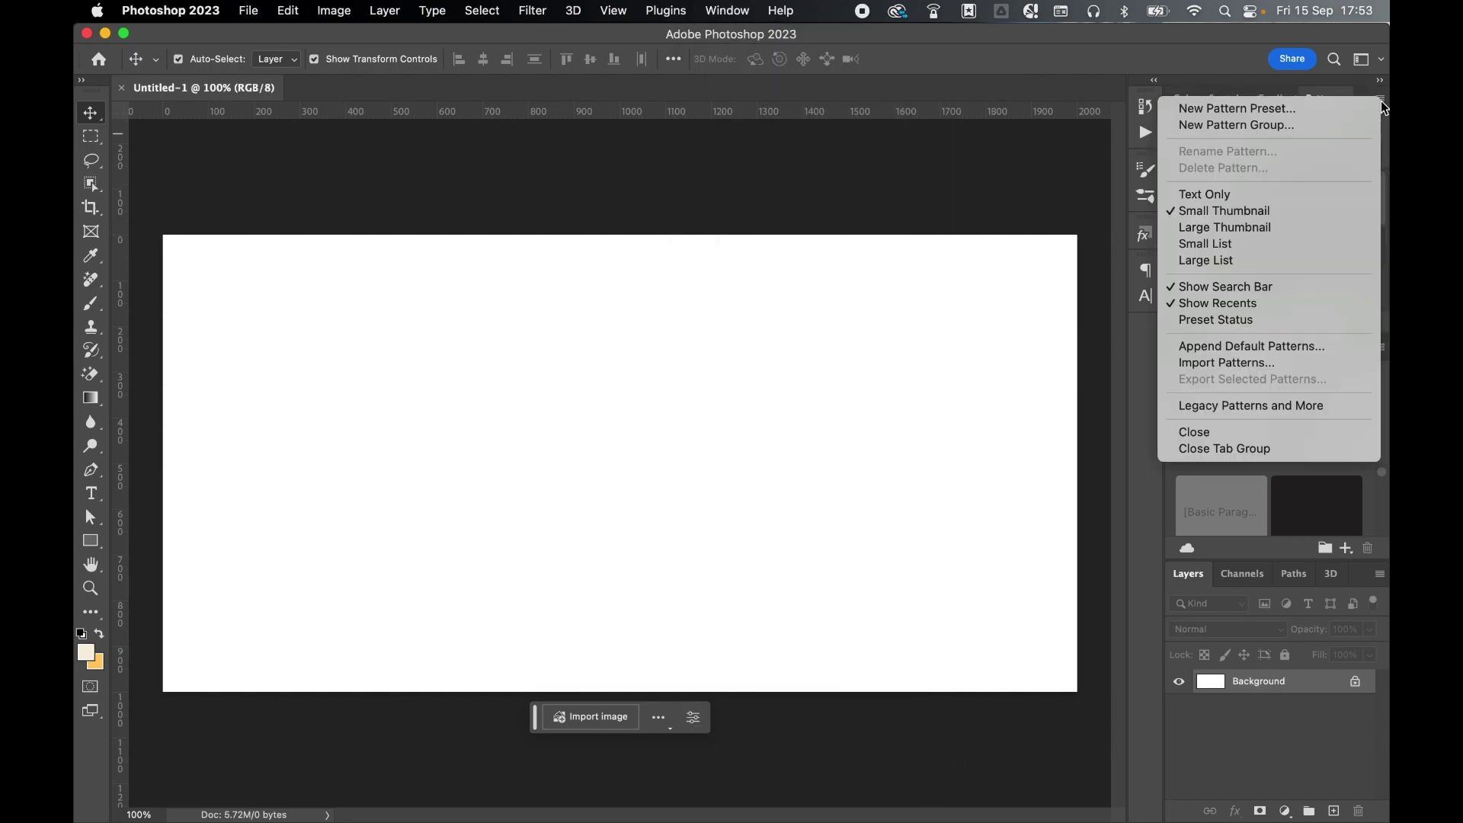
pyautogui.click(1239, 367)
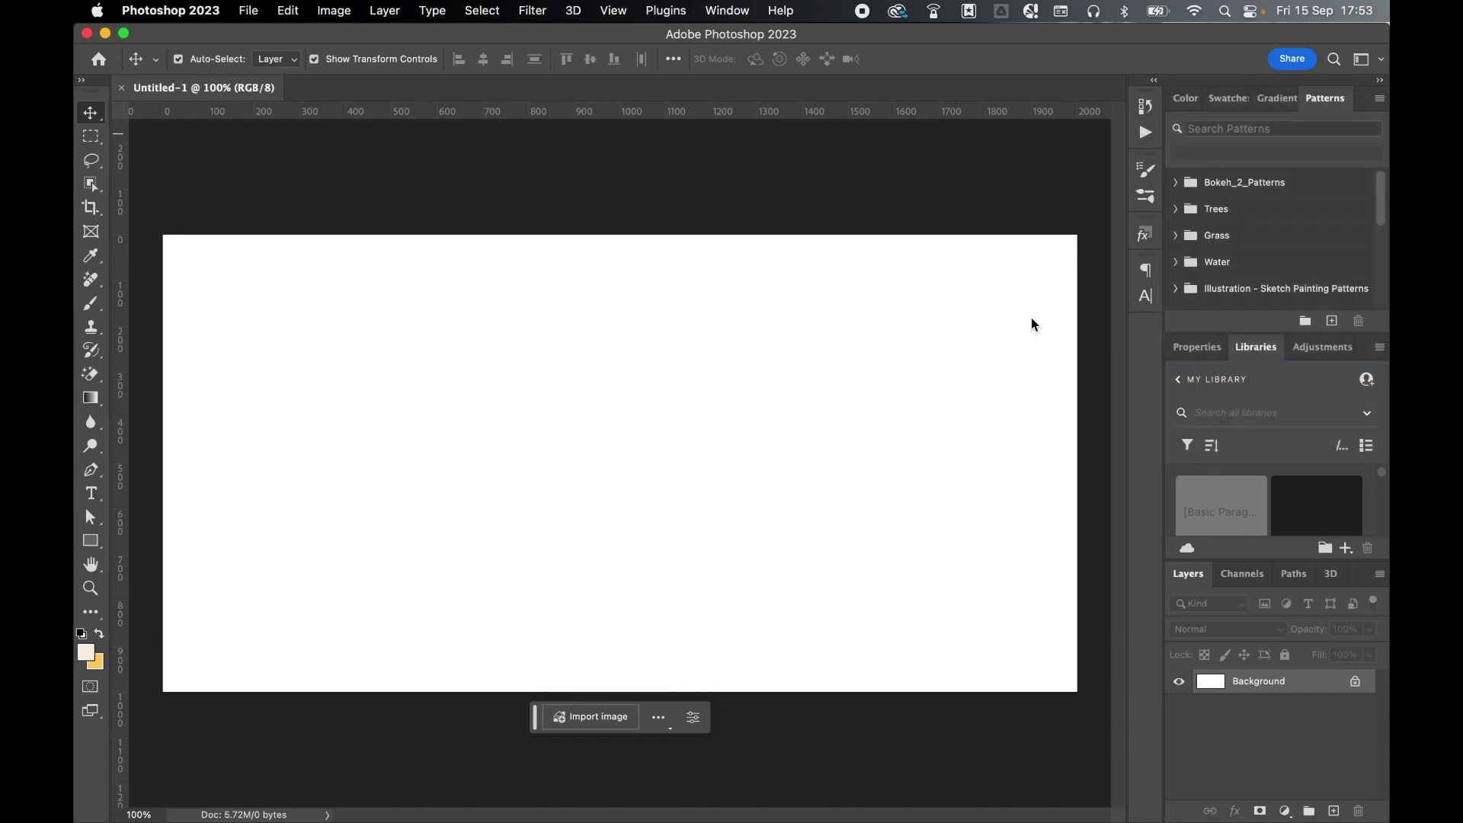
pyautogui.click(526, 206)
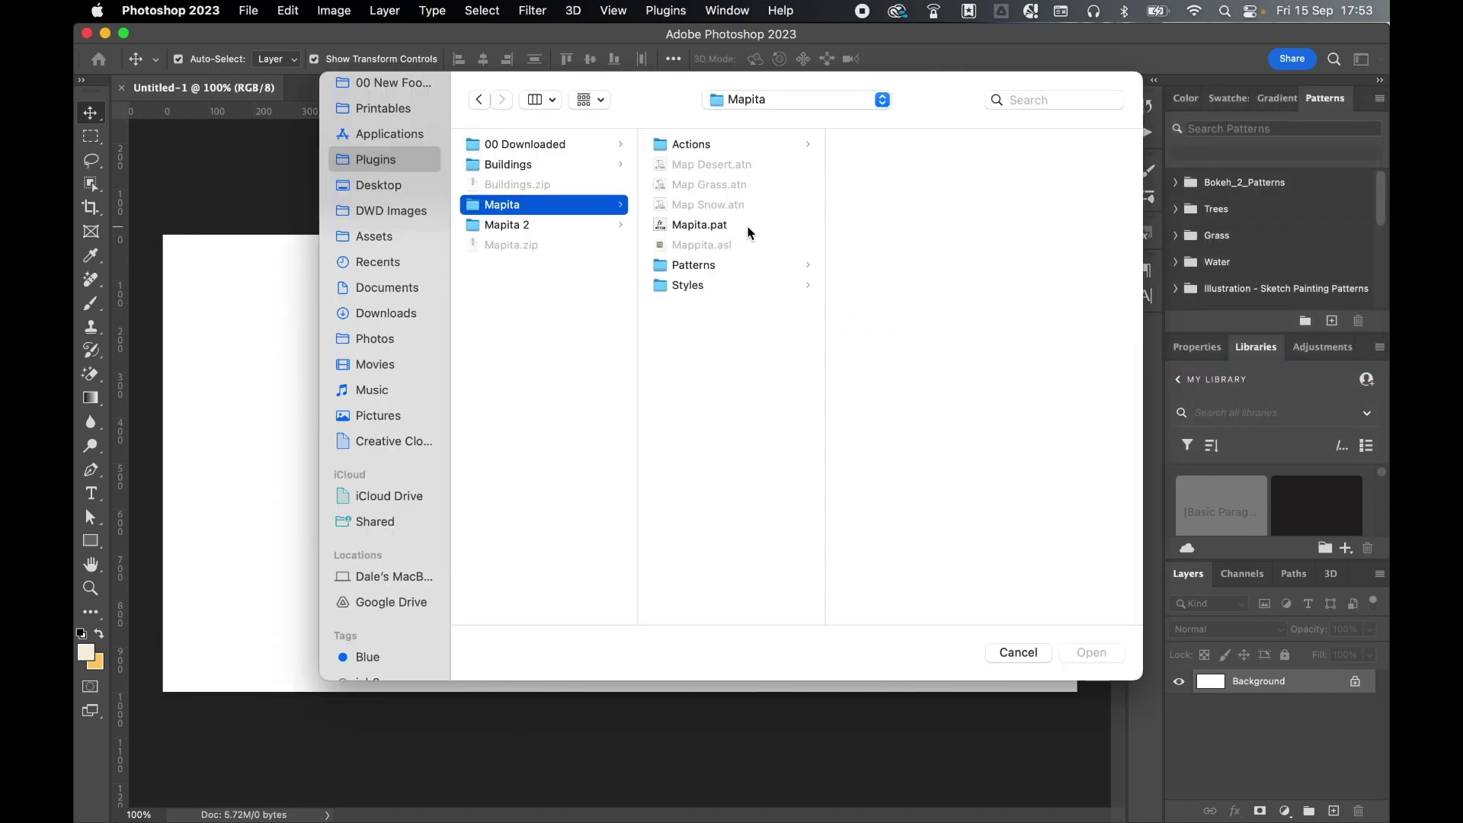
pyautogui.click(749, 229)
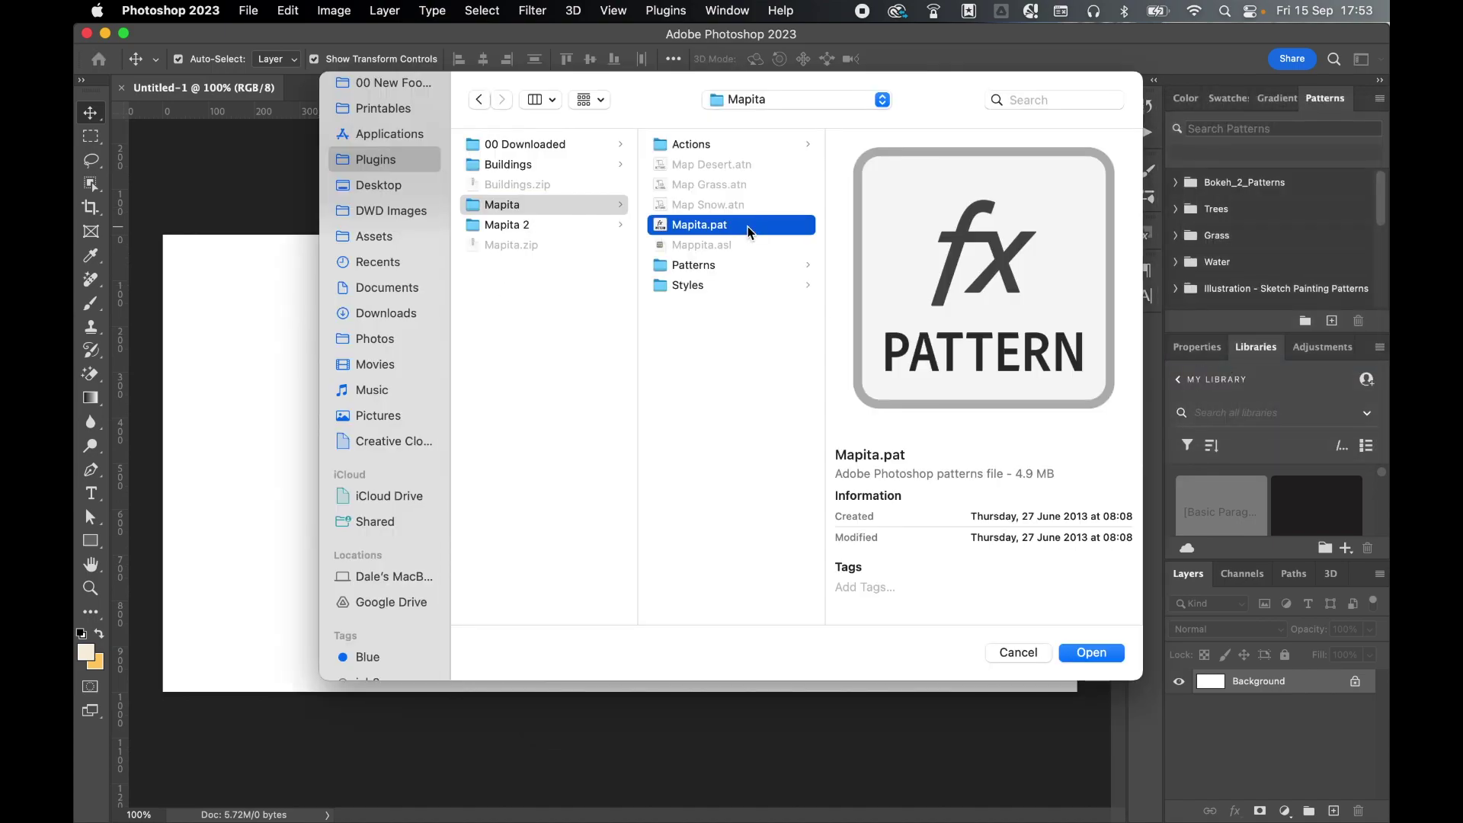
pyautogui.click(1091, 653)
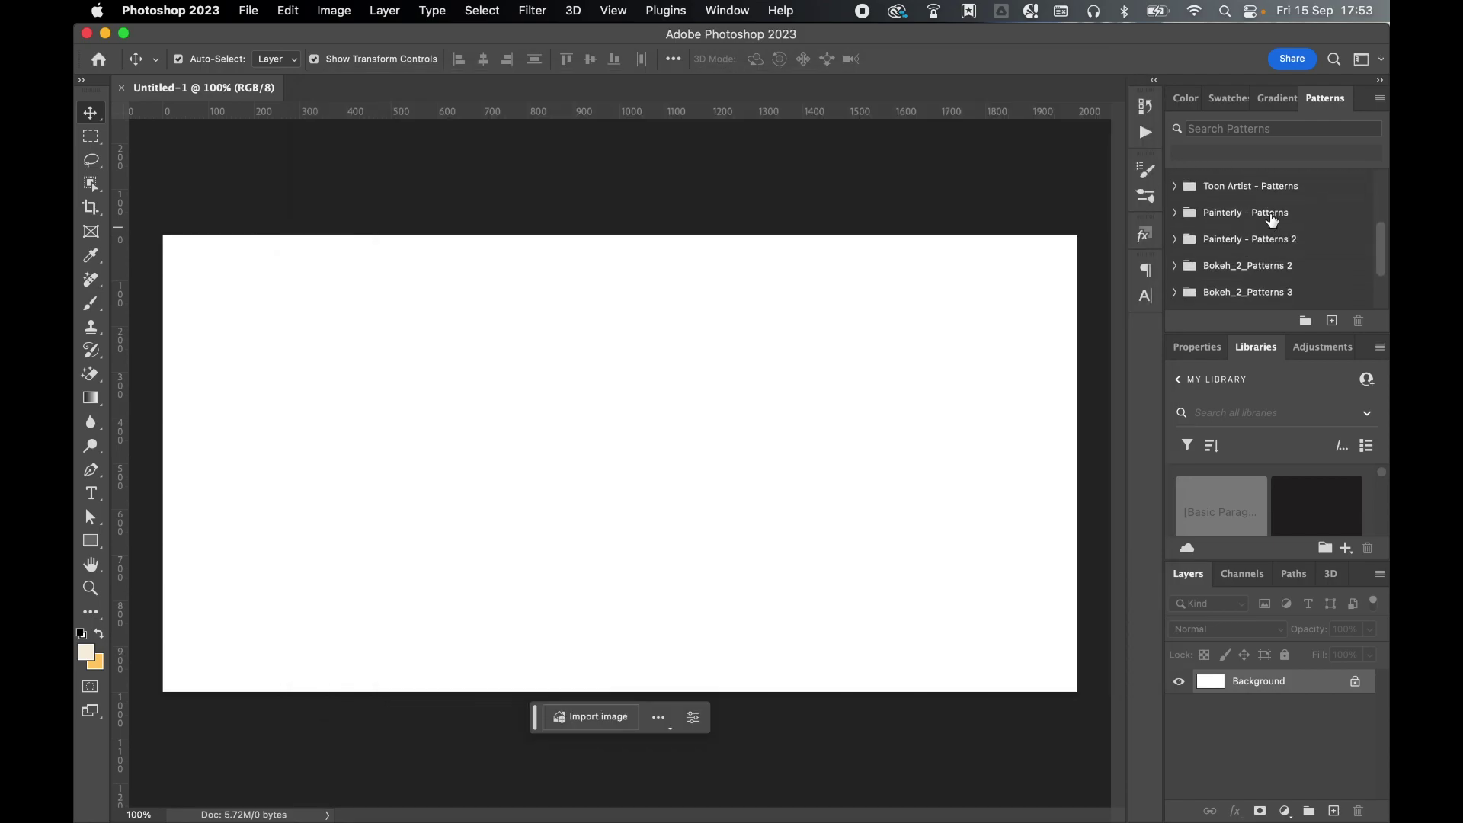
pyautogui.scroll(-2, 1272, 220)
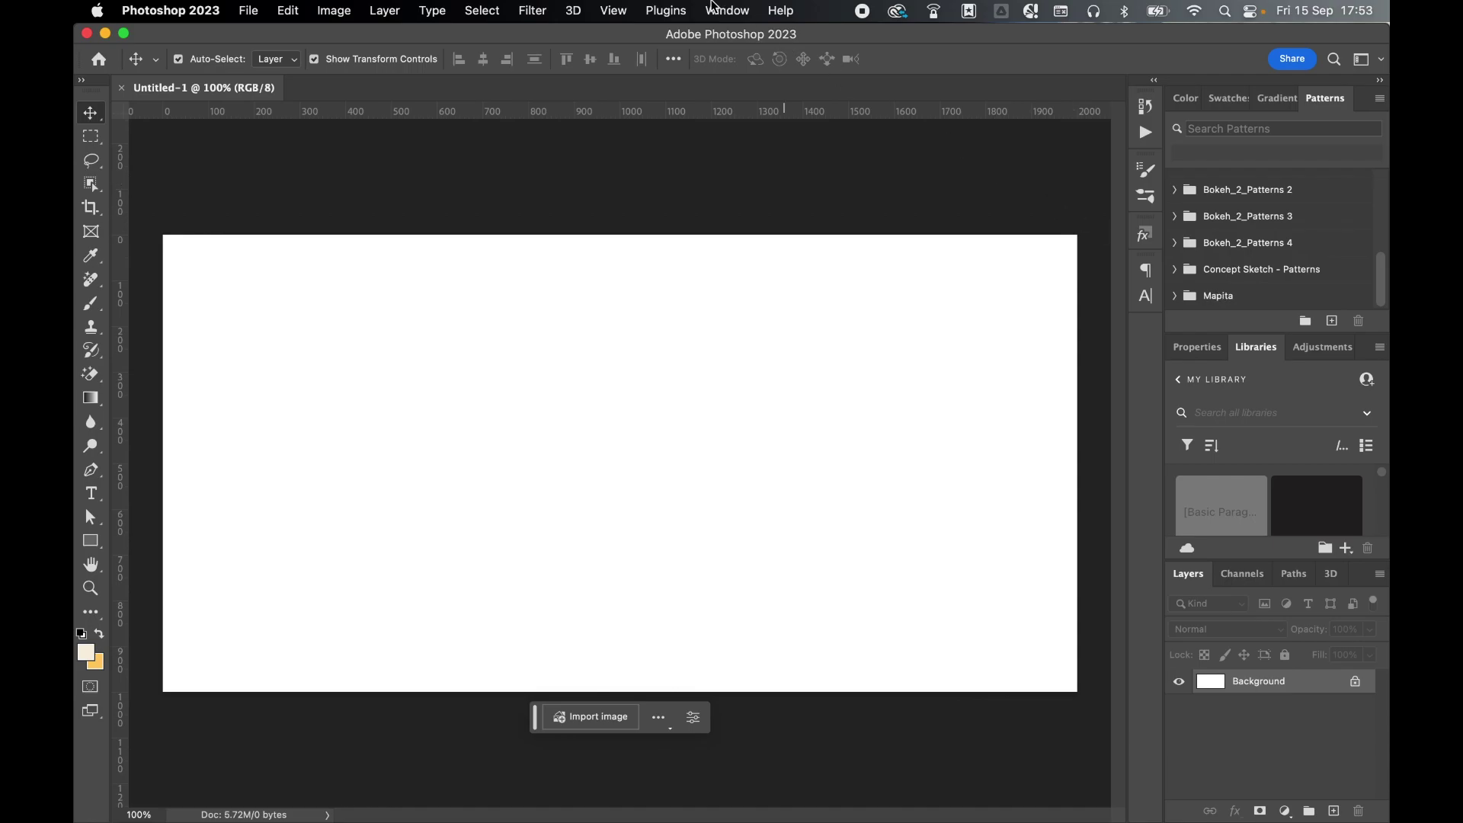
pyautogui.click(724, 10)
# Import Mappita.asl from the Mapita folder through the Styles panel menu
pyautogui.click(753, 622)
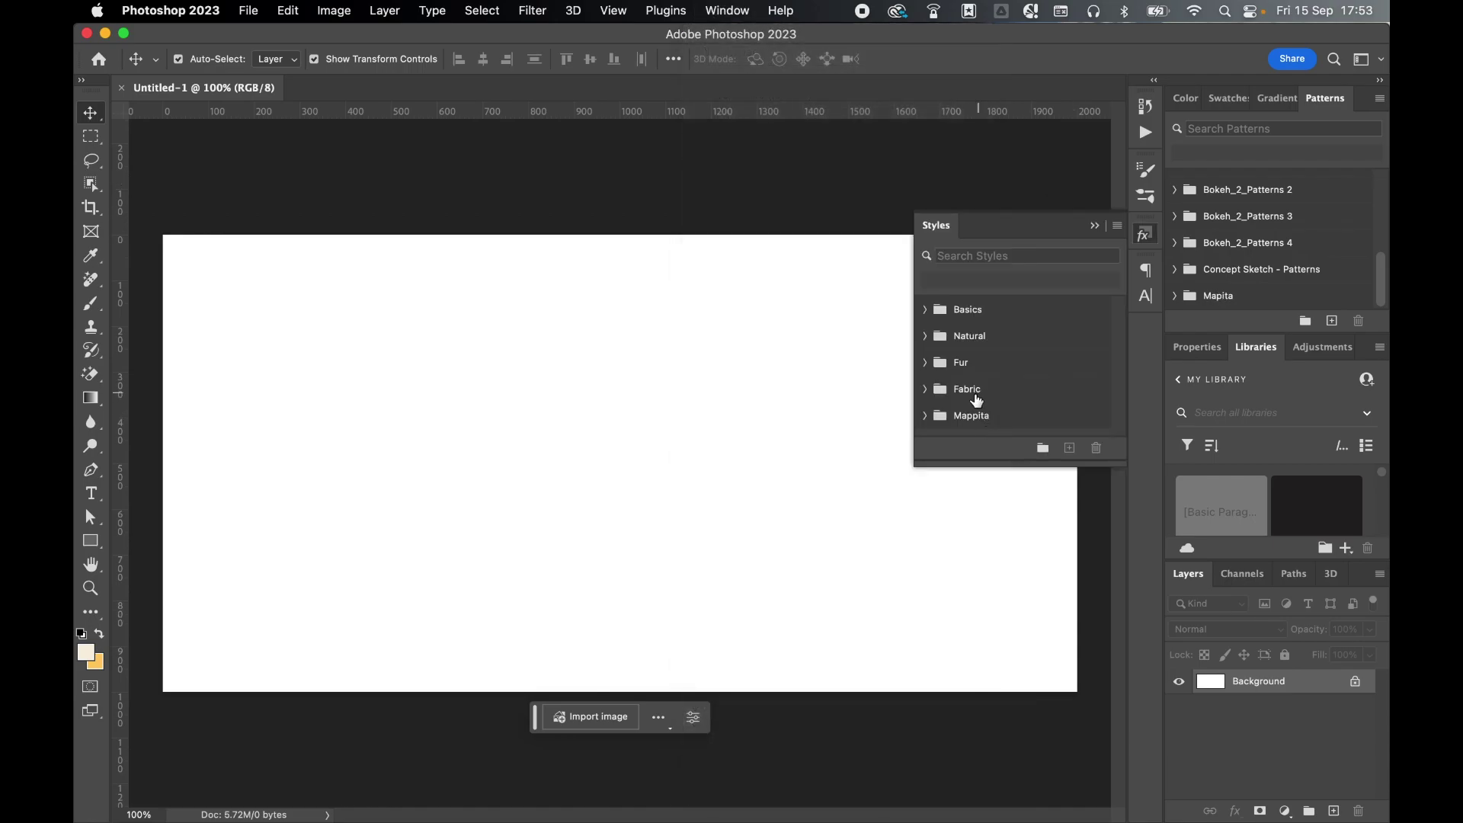
pyautogui.click(1120, 227)
pyautogui.click(1165, 487)
pyautogui.click(539, 205)
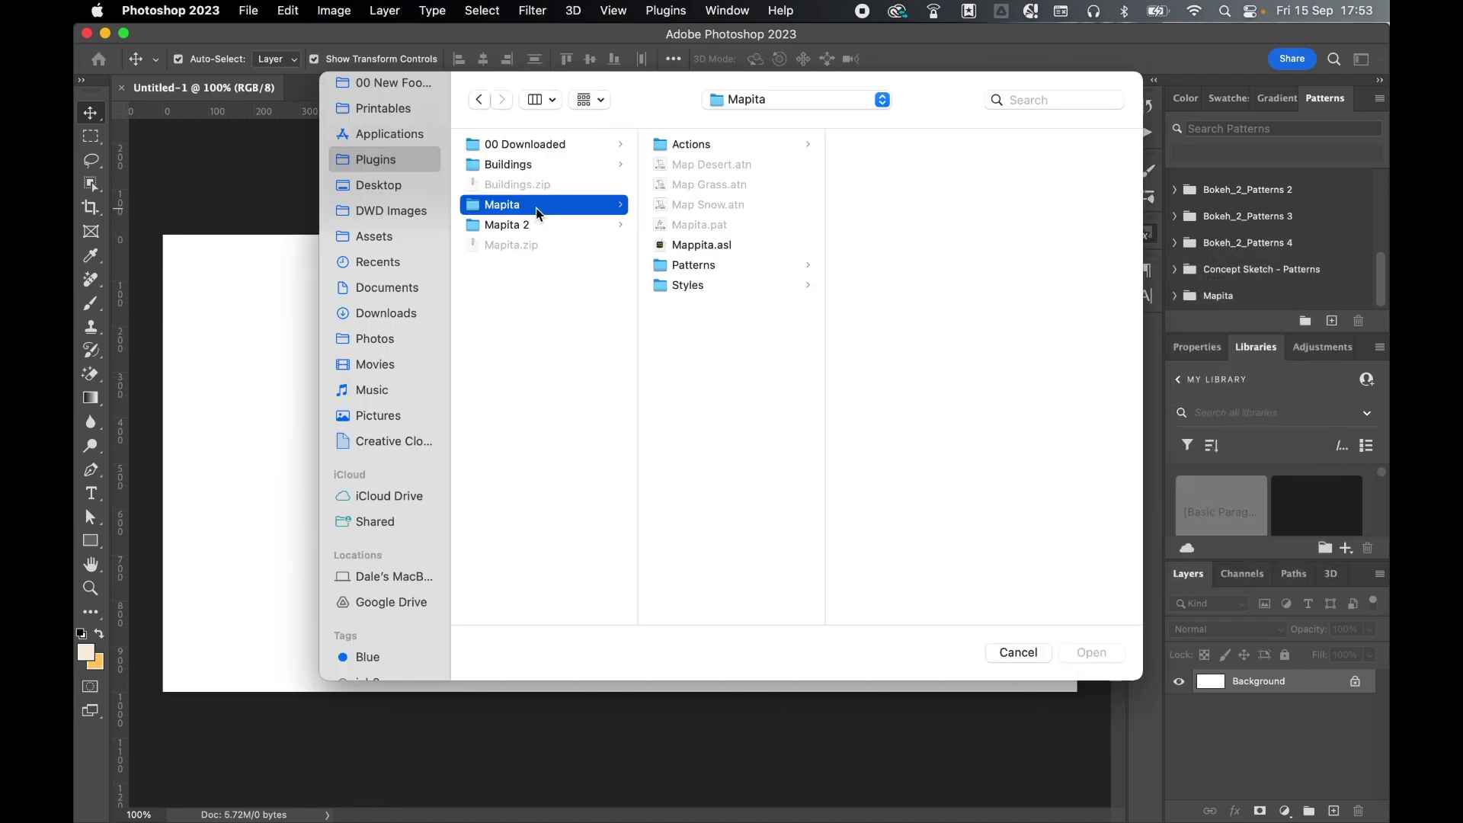
pyautogui.click(734, 246)
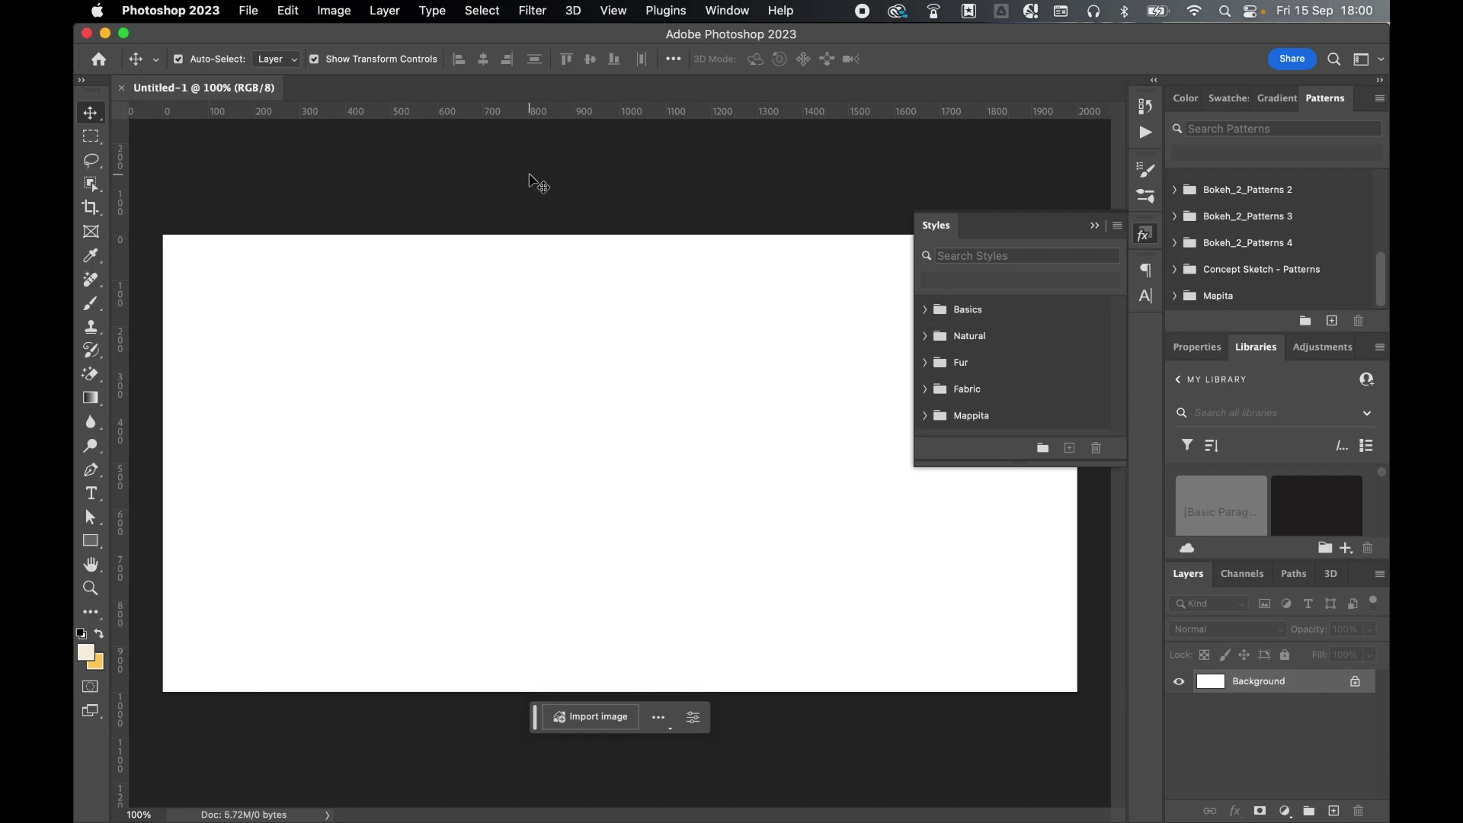
pyautogui.click(249, 11)
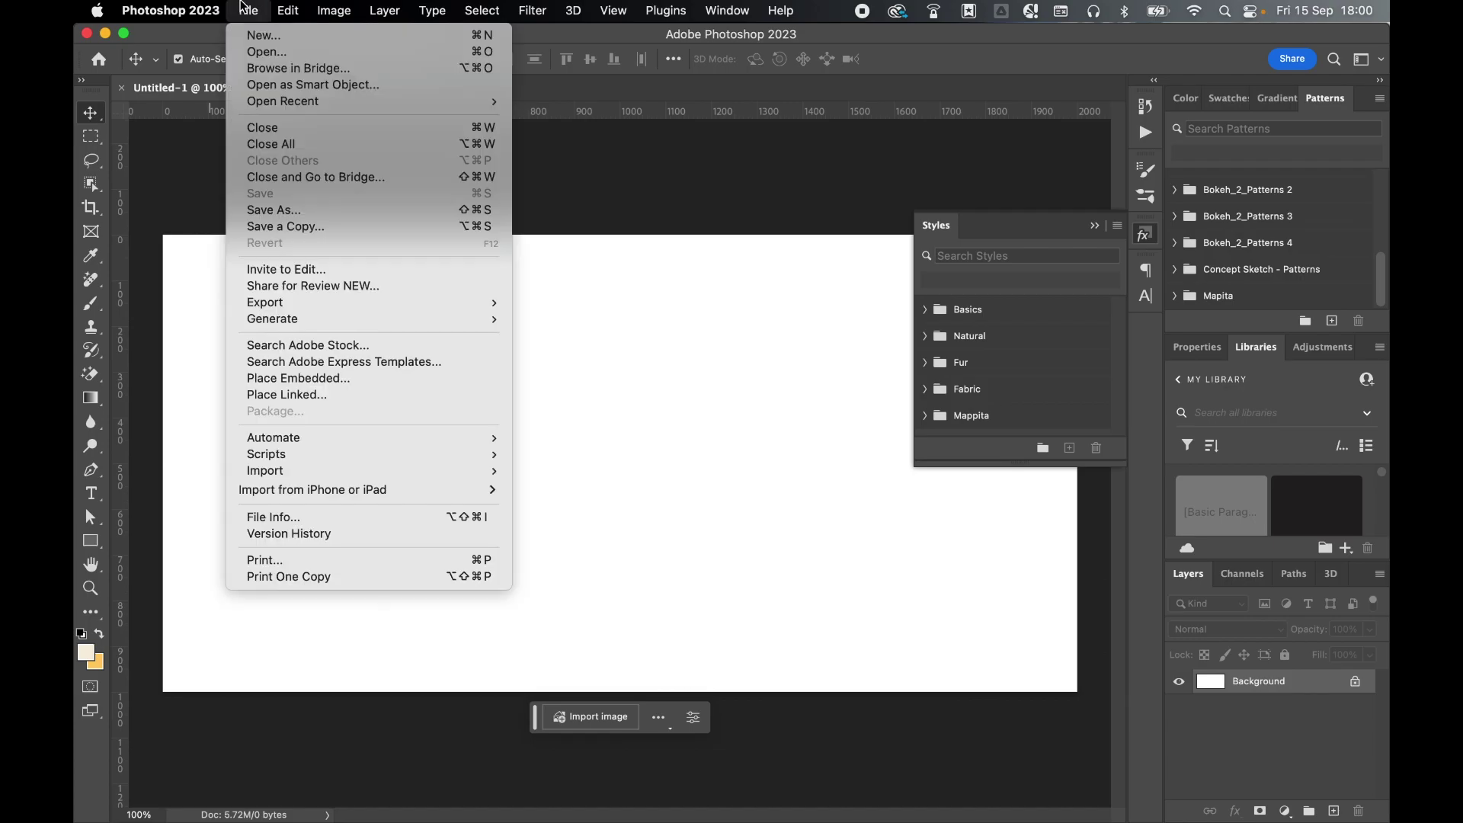
pyautogui.click(528, 171)
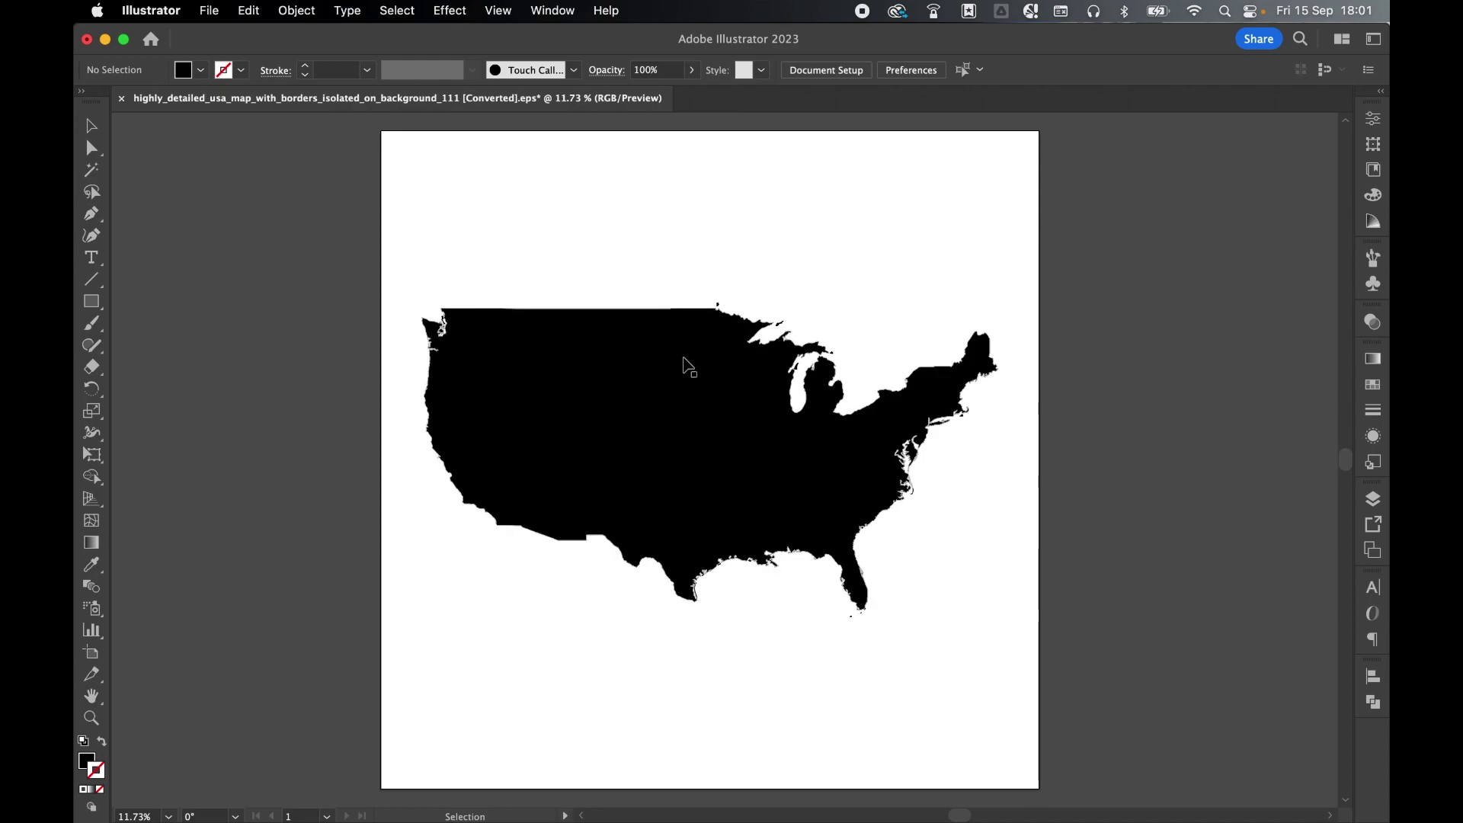
# Select the black USA map group, nudge it up and right, and copy it
pyautogui.click(688, 367)
pyautogui.moveTo(683, 358); pyautogui.dragTo(721, 315)
pyautogui.press('super+c')
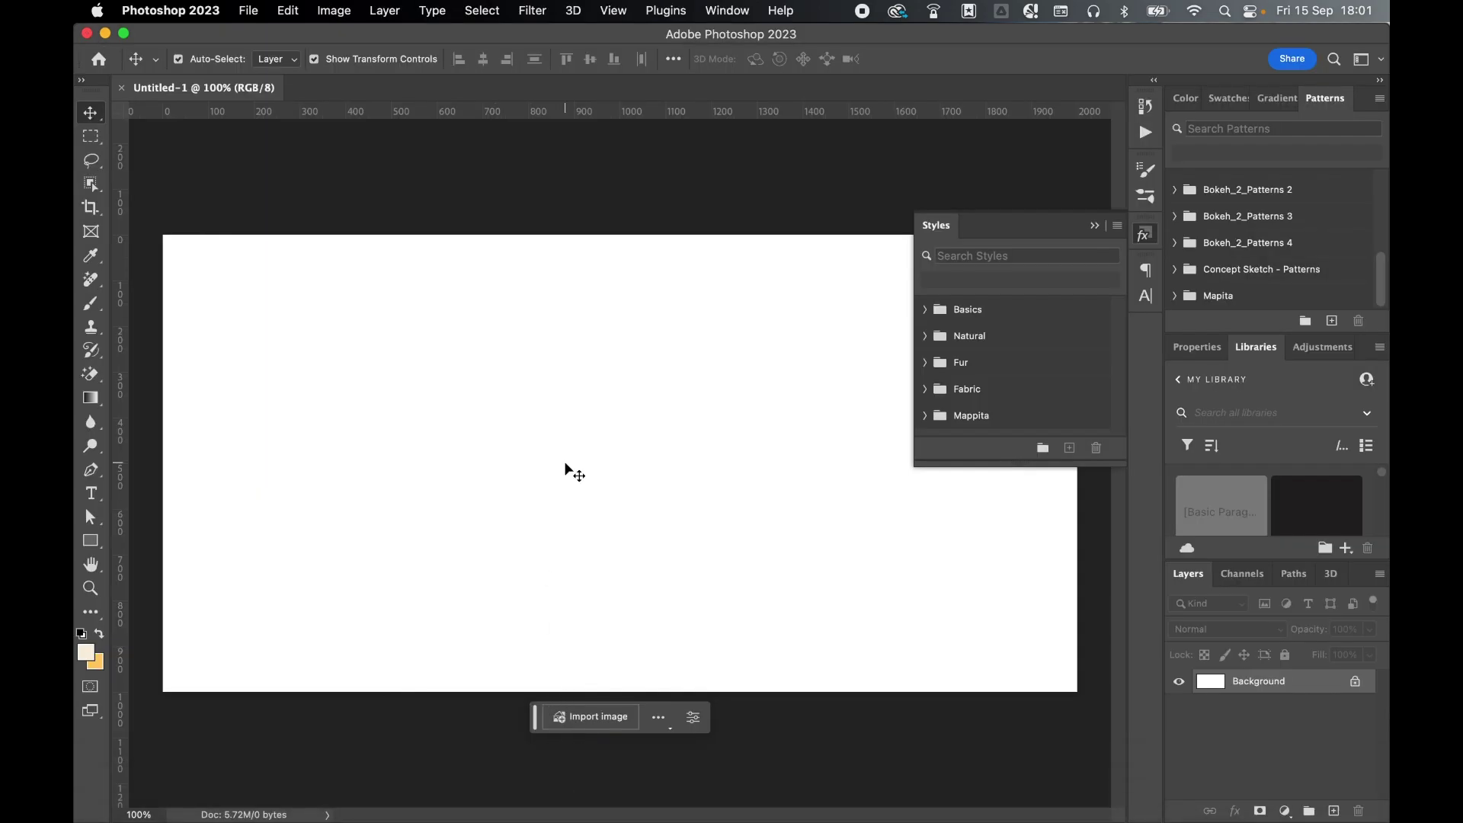
# Paste the USA map as a Smart Object and scale it down proportionally to fit the canvas
pyautogui.press('super+v')
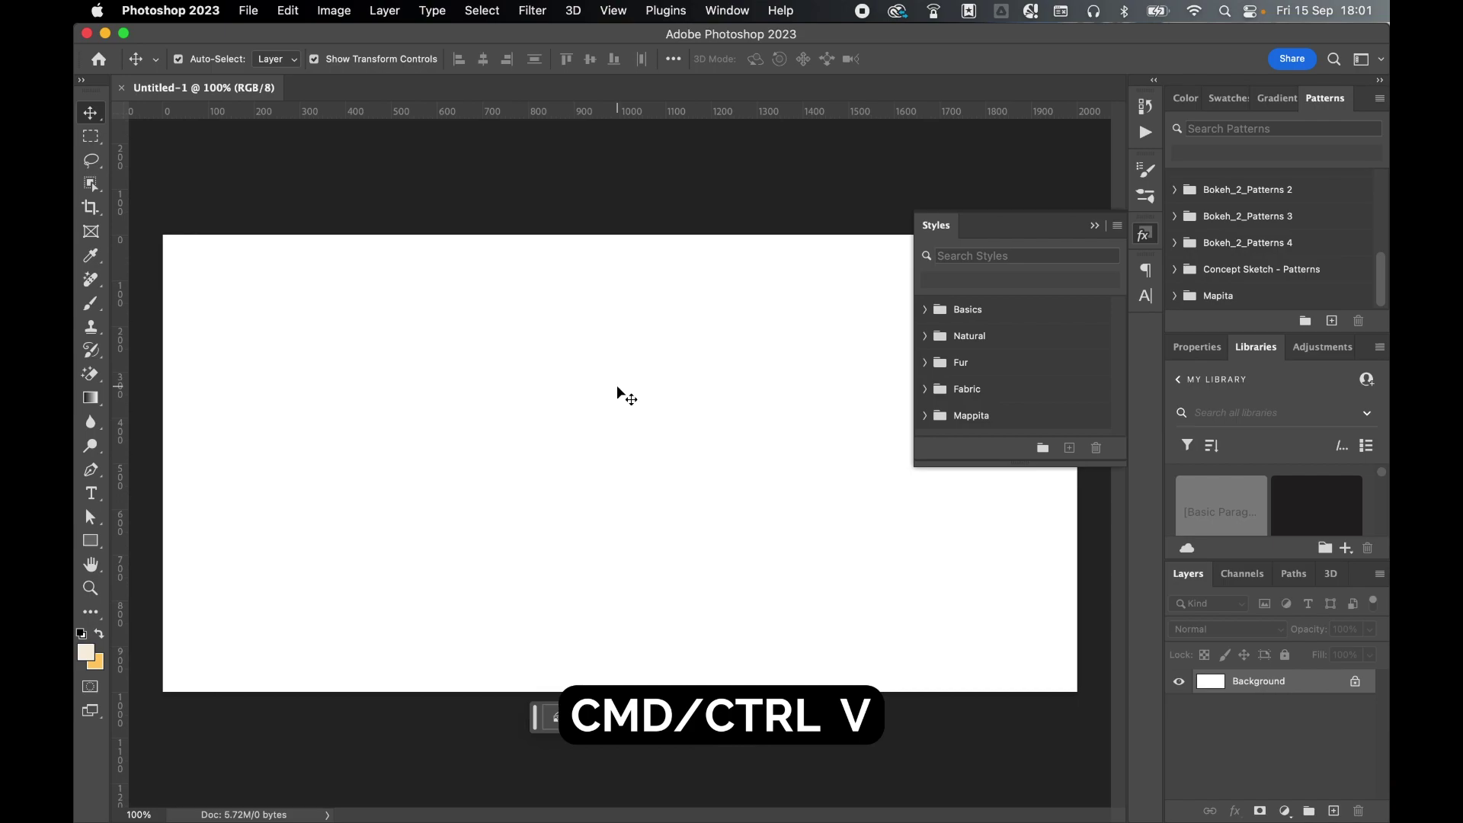
pyautogui.click(632, 364)
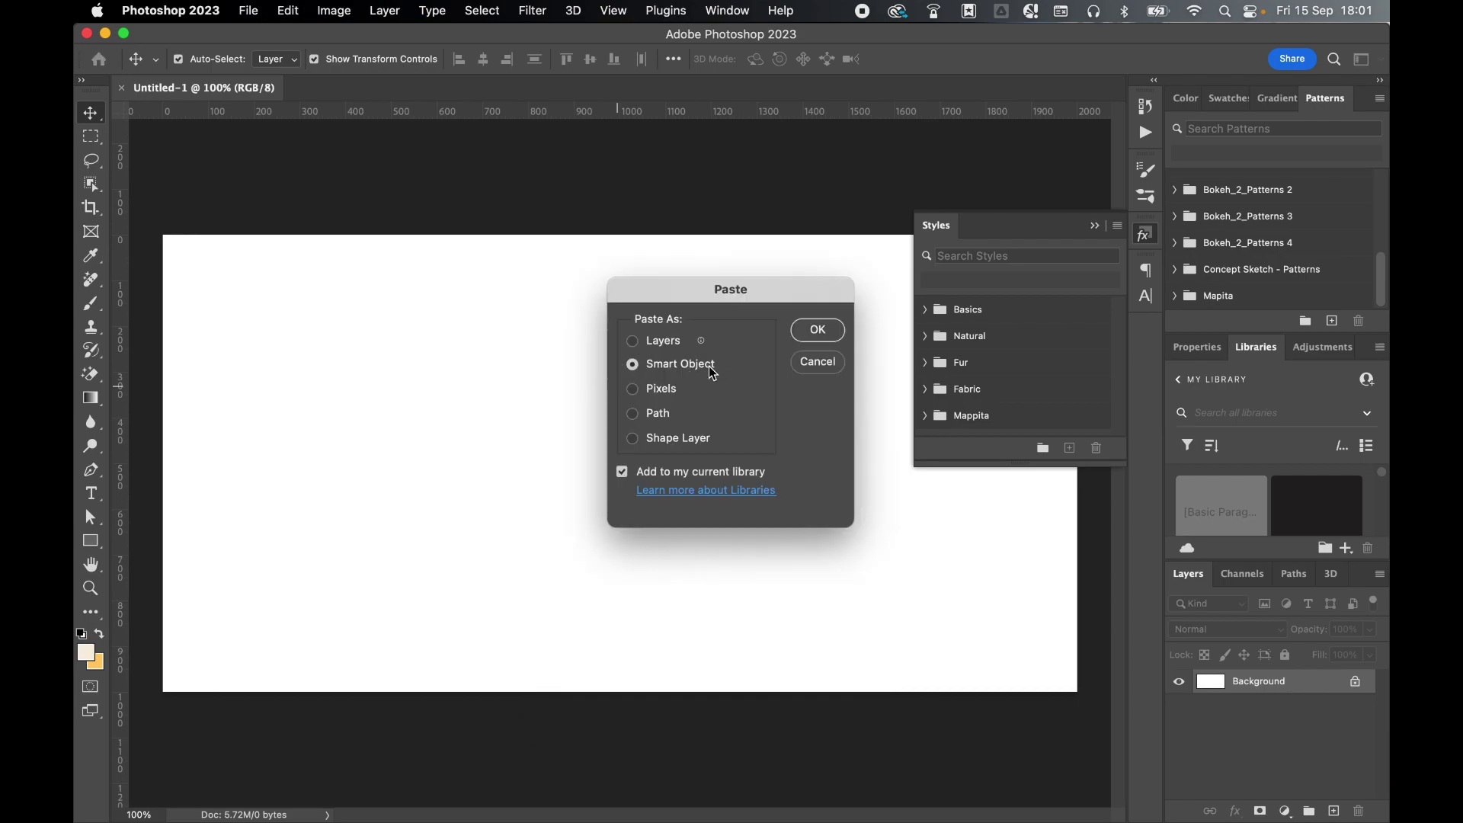
pyautogui.click(817, 330)
pyautogui.click(1140, 242)
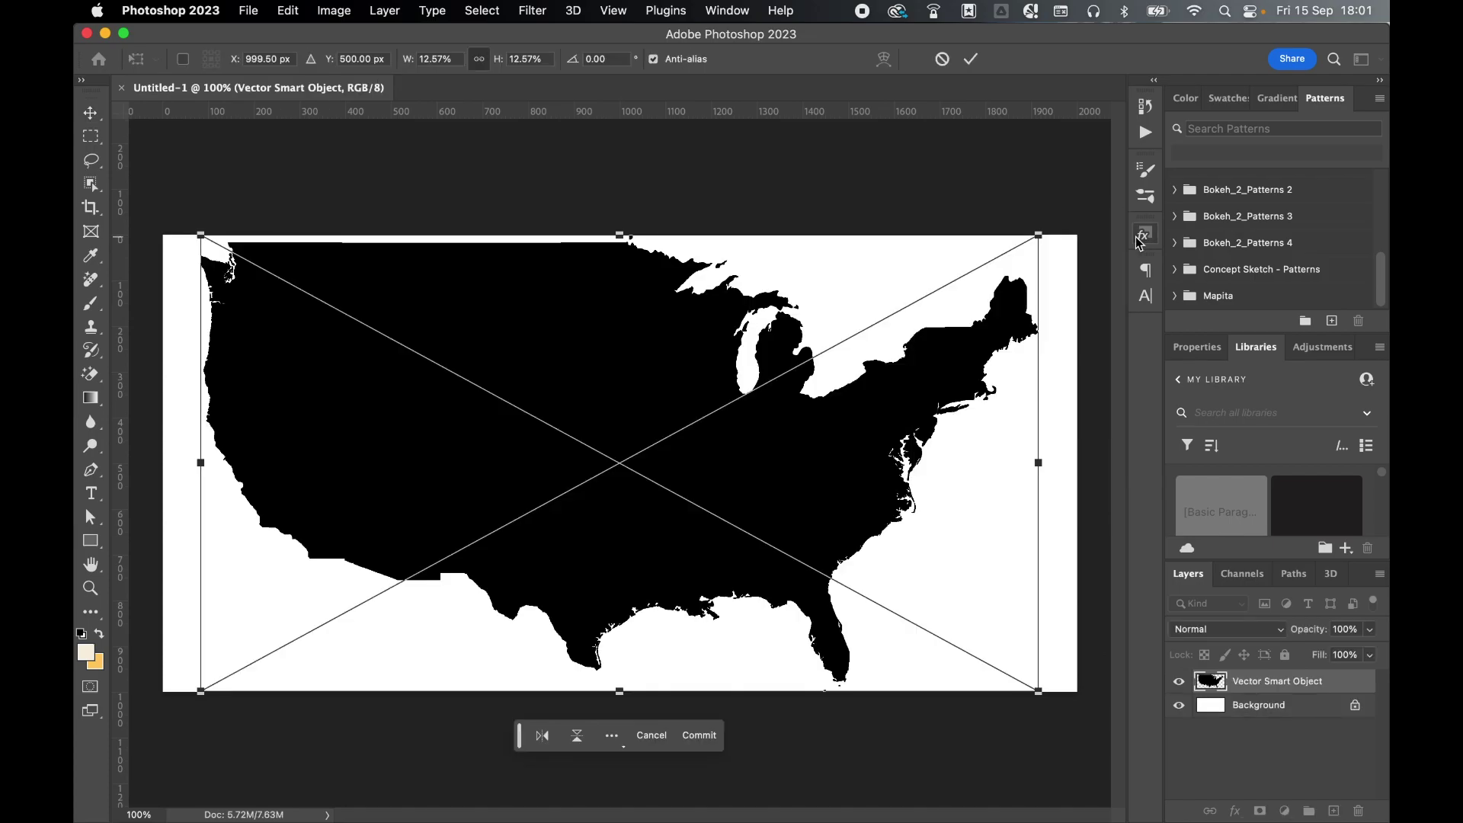
pyautogui.moveTo(1038, 235); pyautogui.dragTo(907, 314)
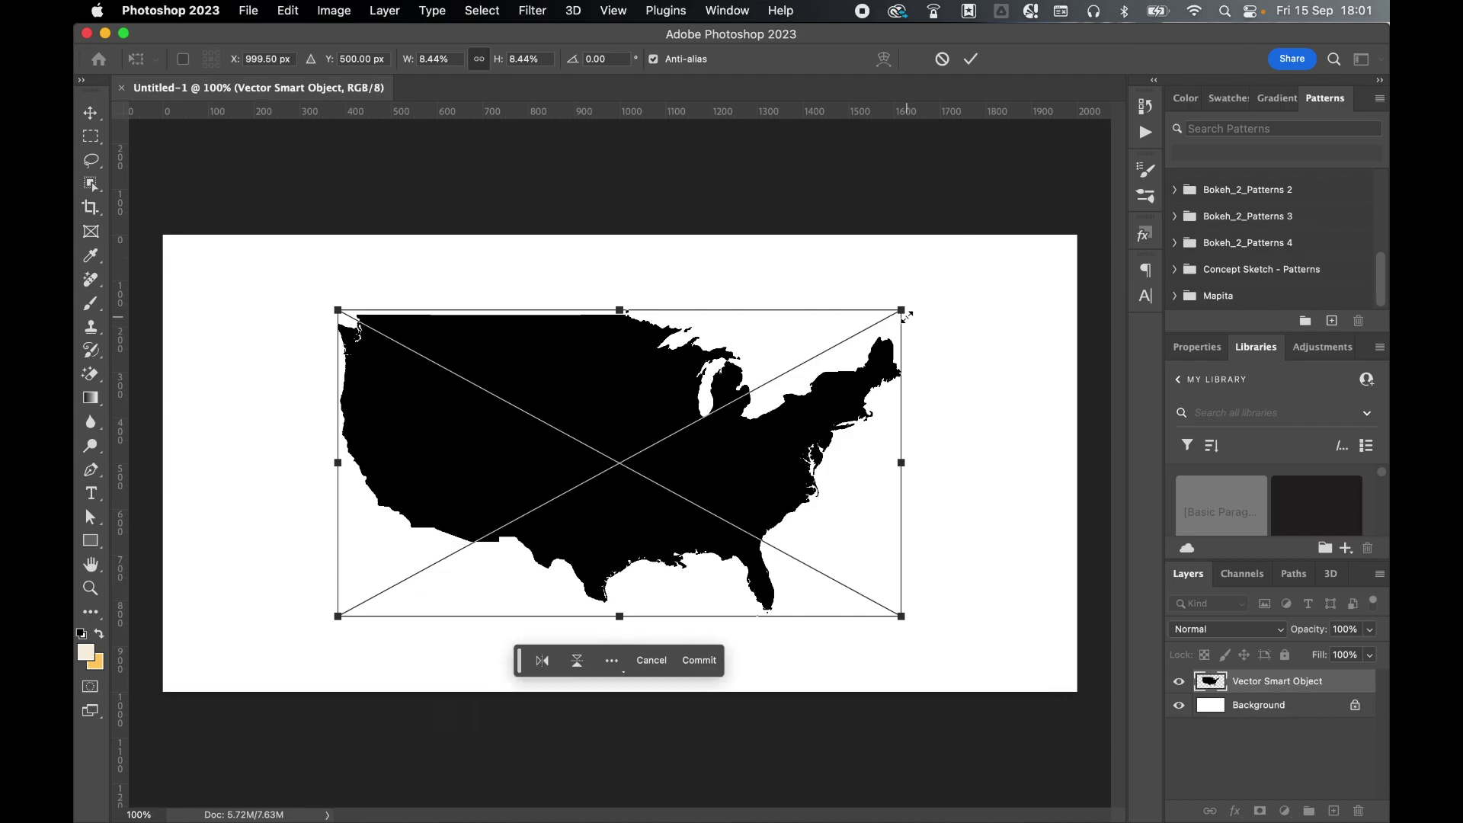
pyautogui.press('Return')
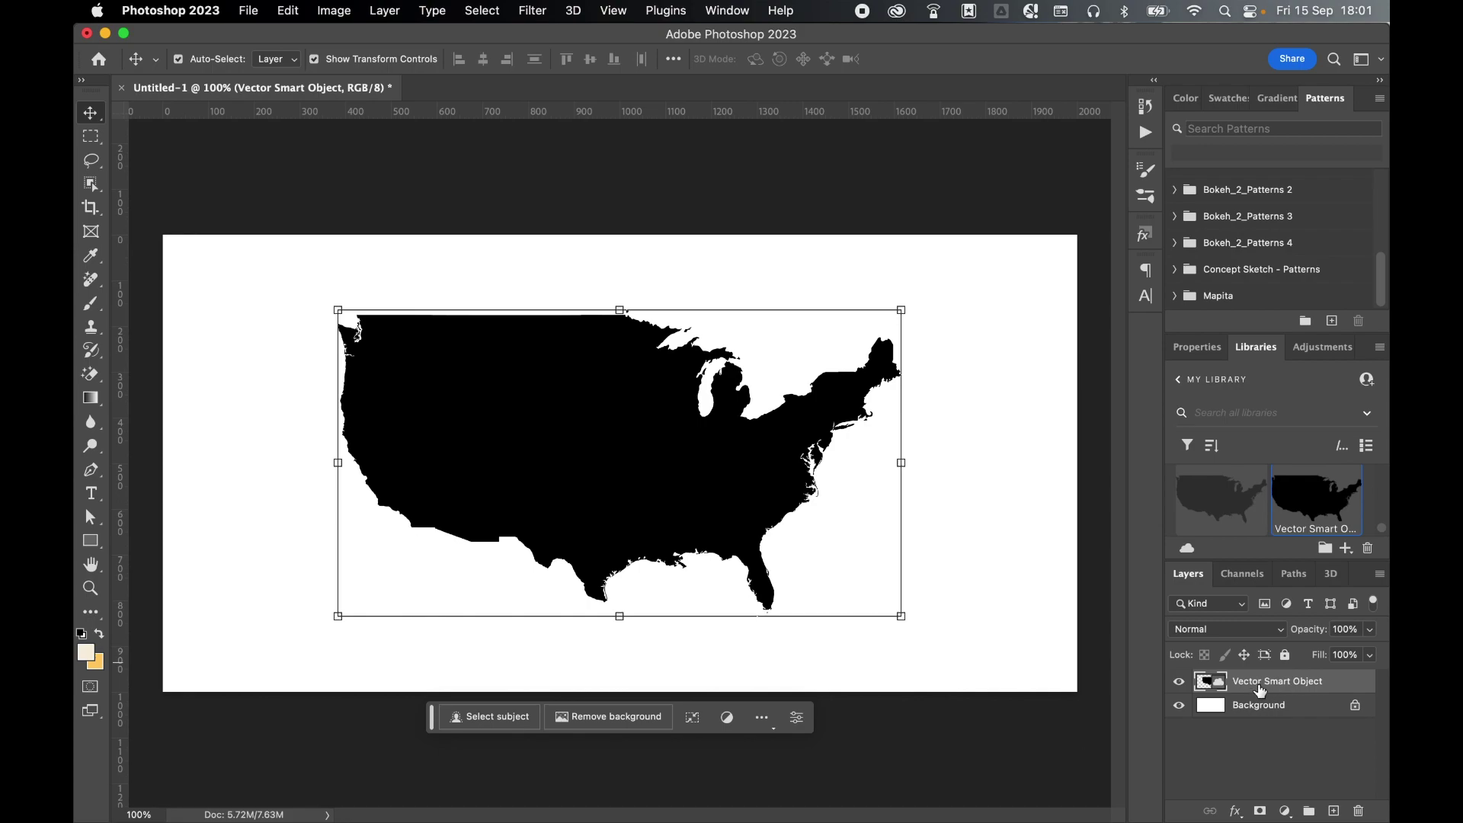
# Rename the pasted layer to 'map'
pyautogui.doubleClick(1268, 682)
pyautogui.write('map')
pyautogui.press('Return')
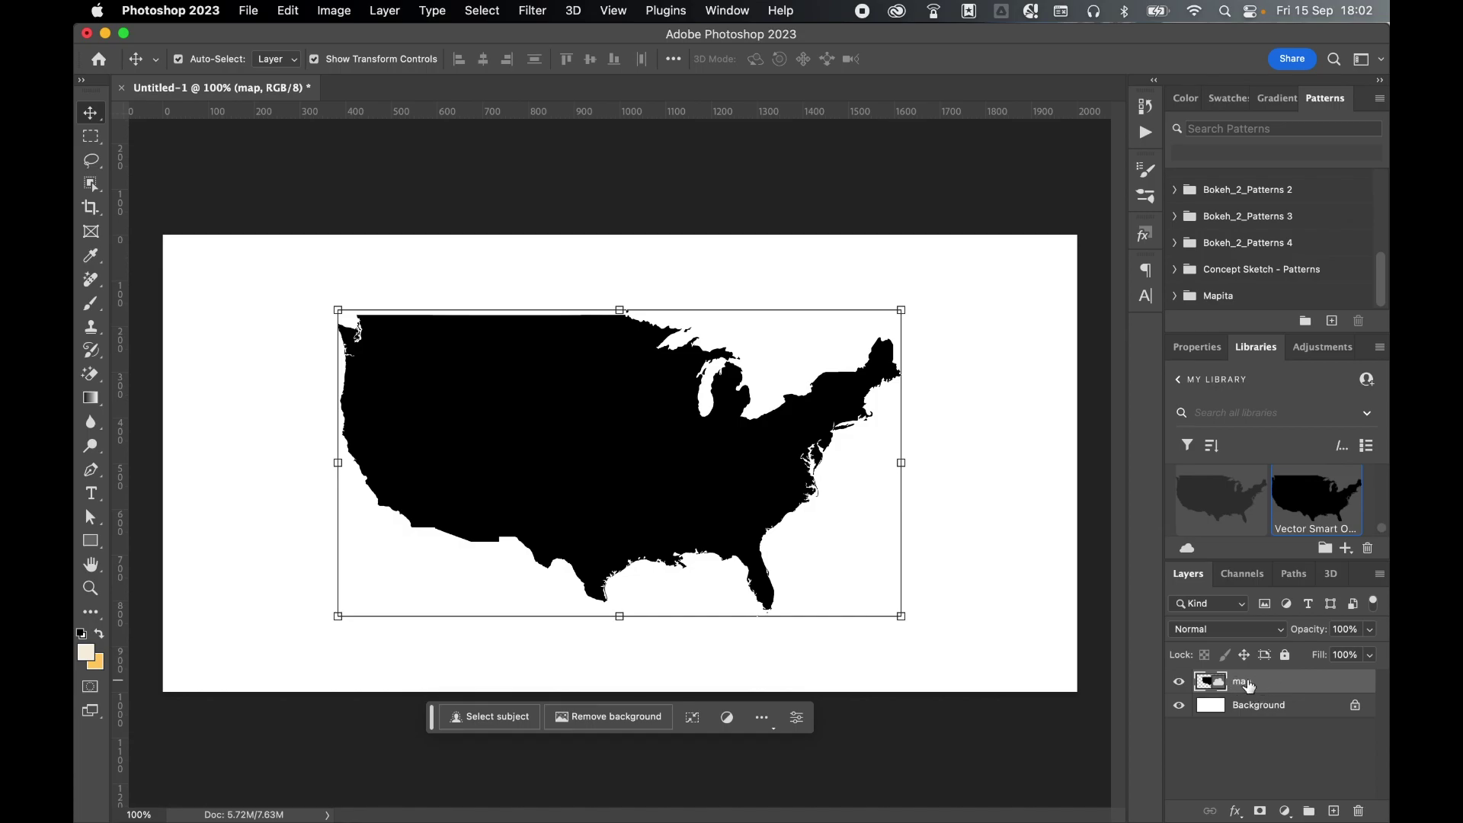
# Expand the Map Grass set in the Actions panel and play Action 1 on the map layer
pyautogui.click(727, 12)
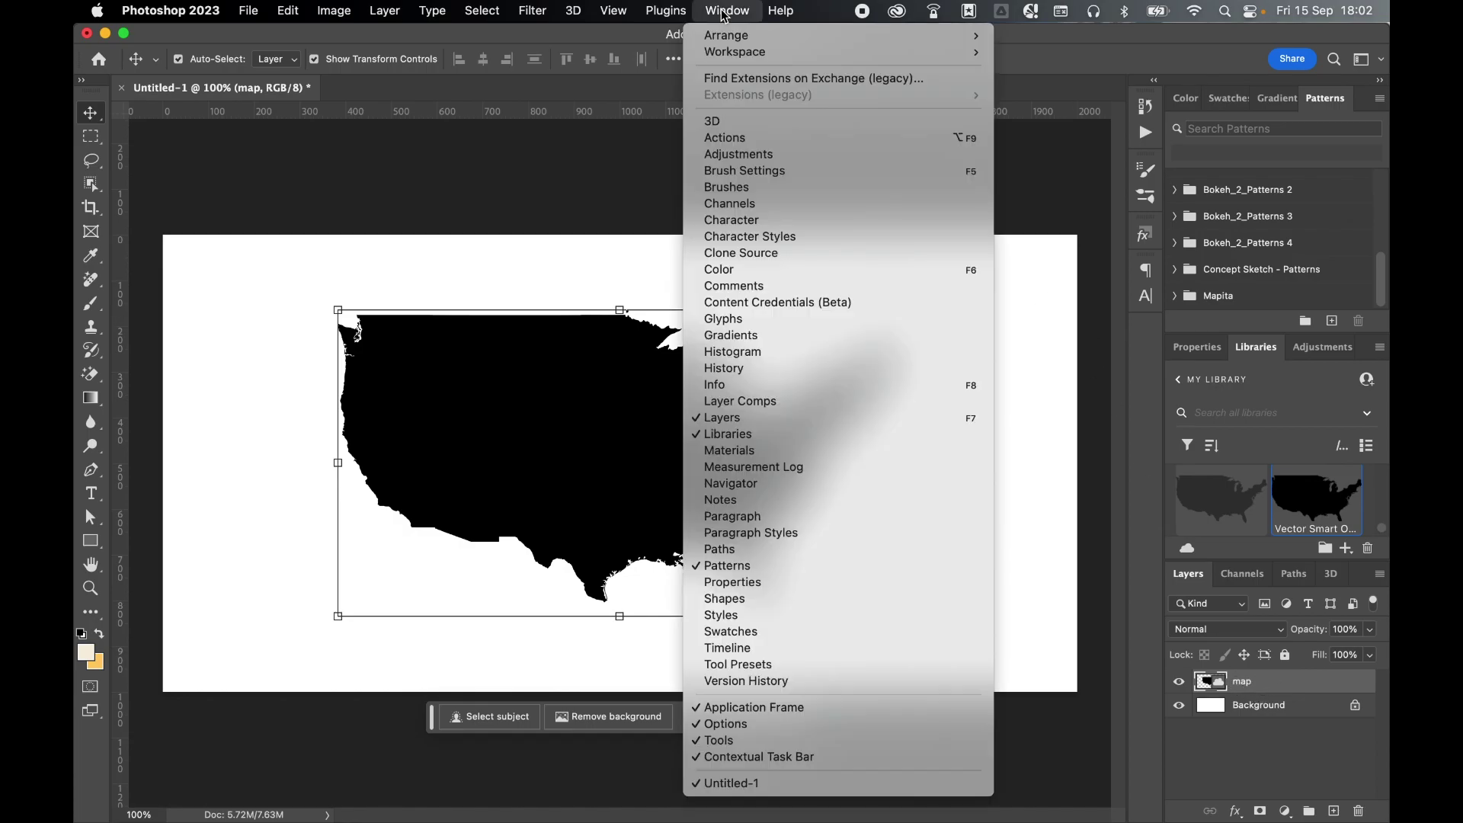
pyautogui.click(727, 138)
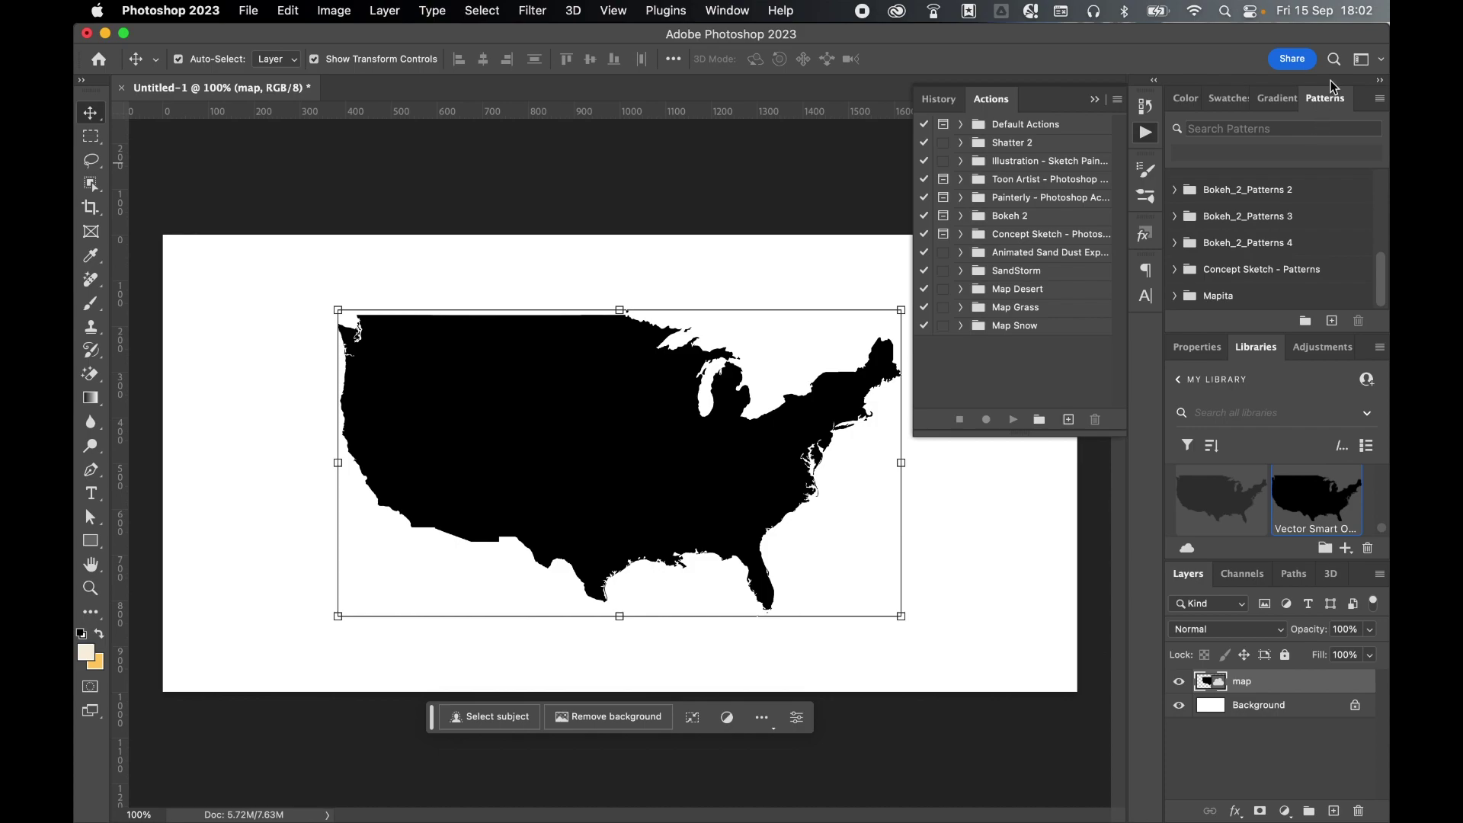
pyautogui.click(1146, 234)
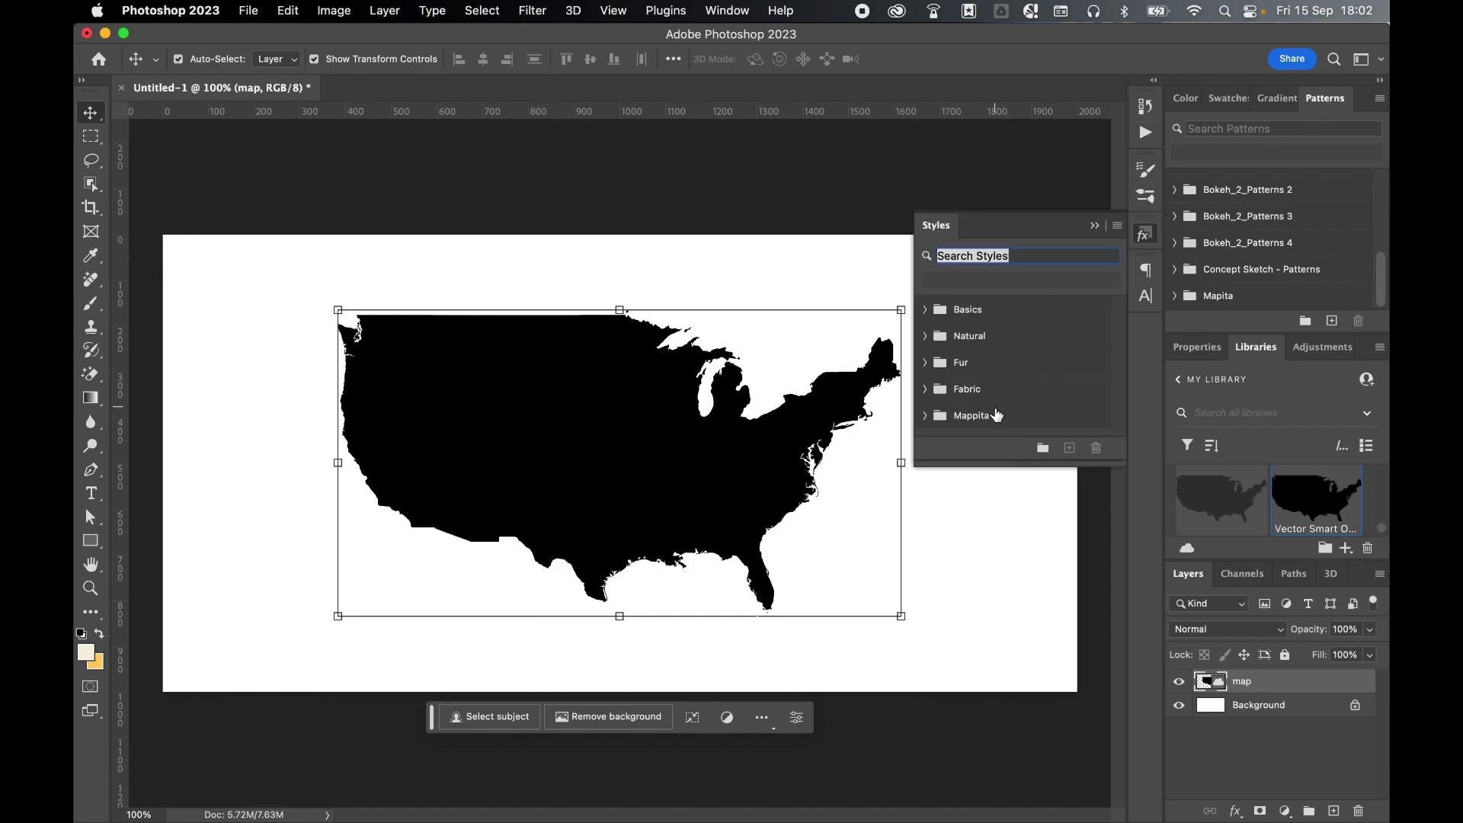
pyautogui.click(1145, 133)
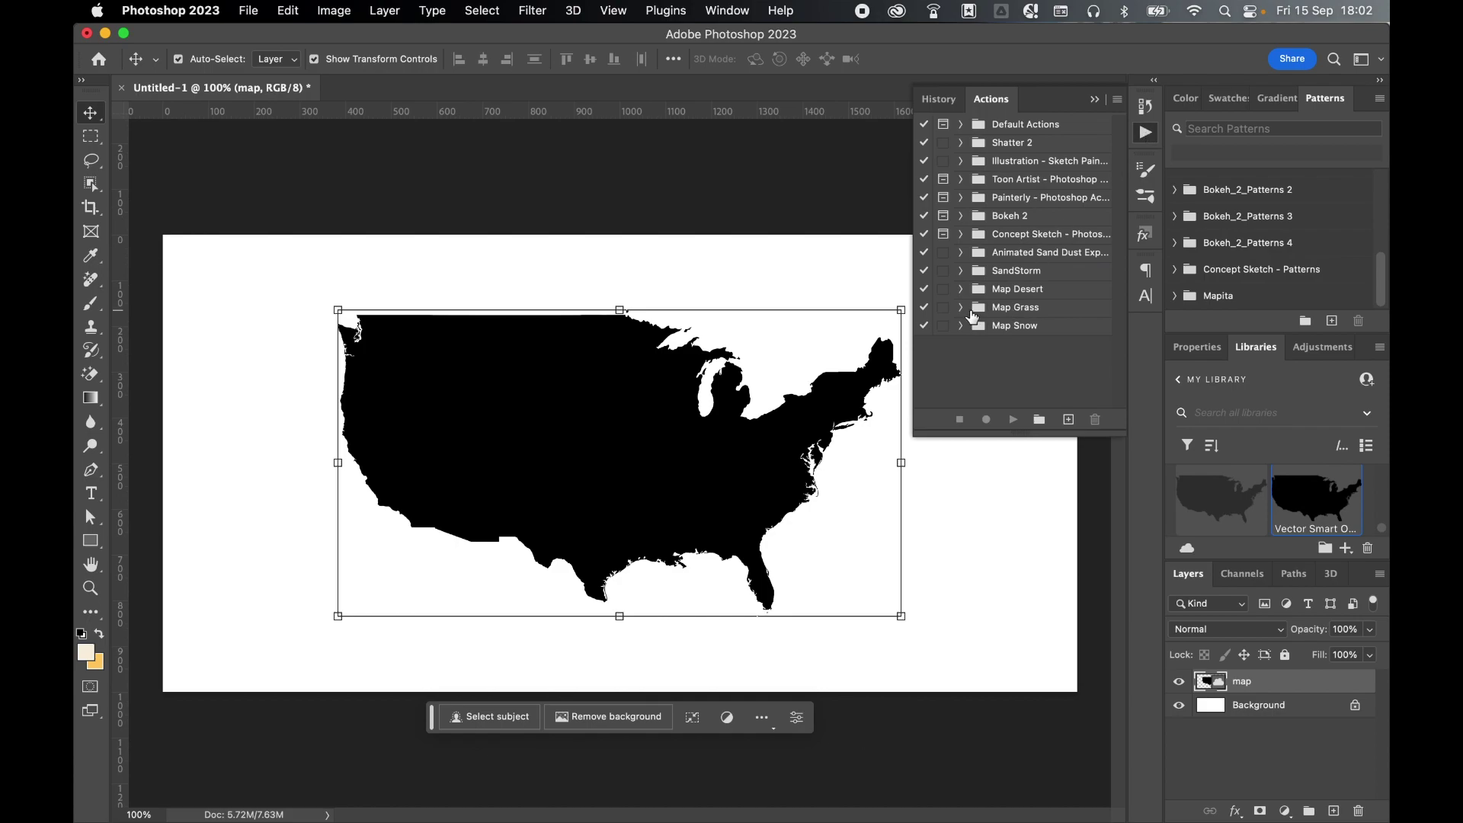
pyautogui.click(961, 307)
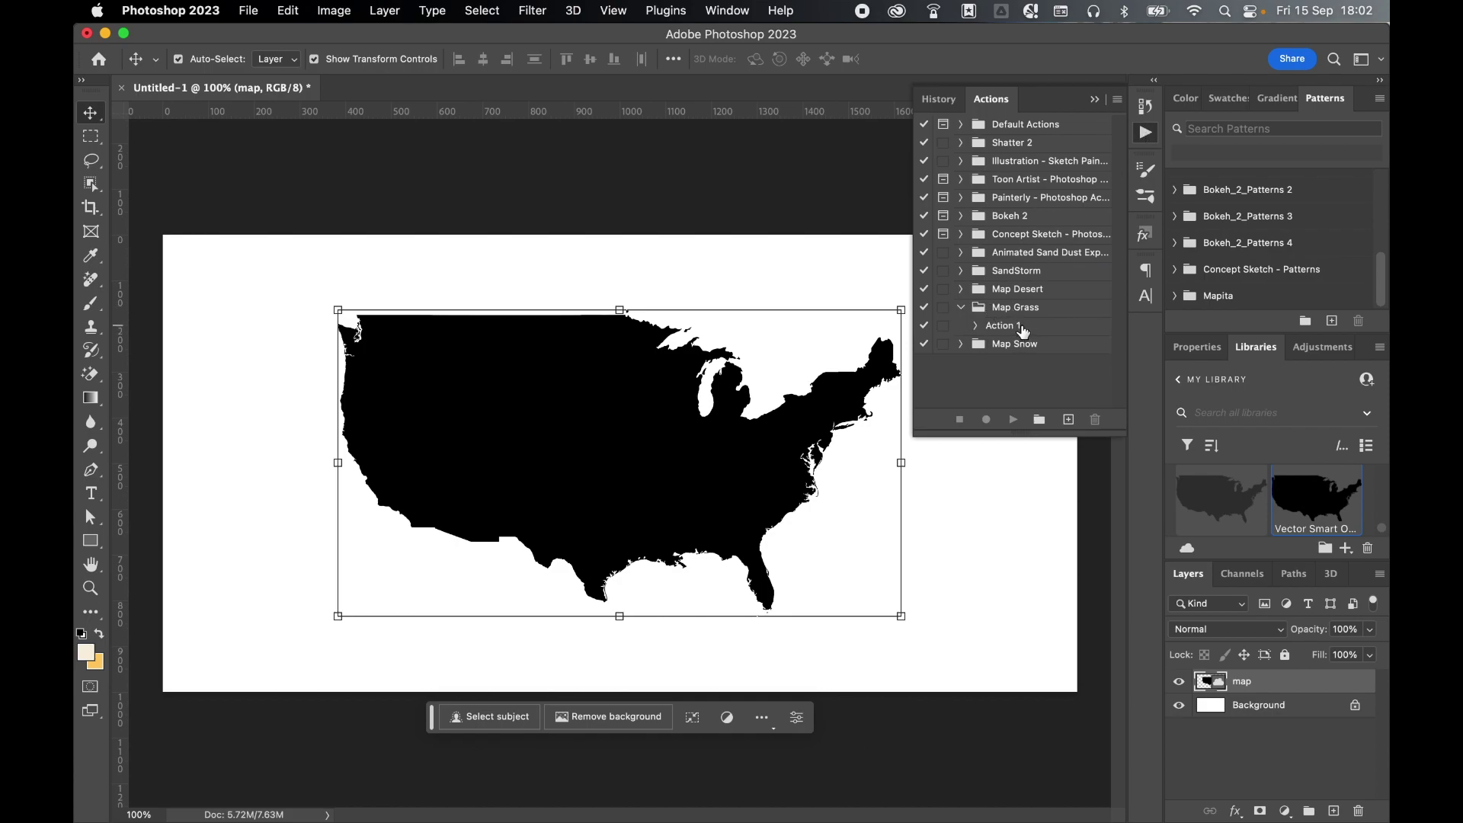
pyautogui.click(1024, 331)
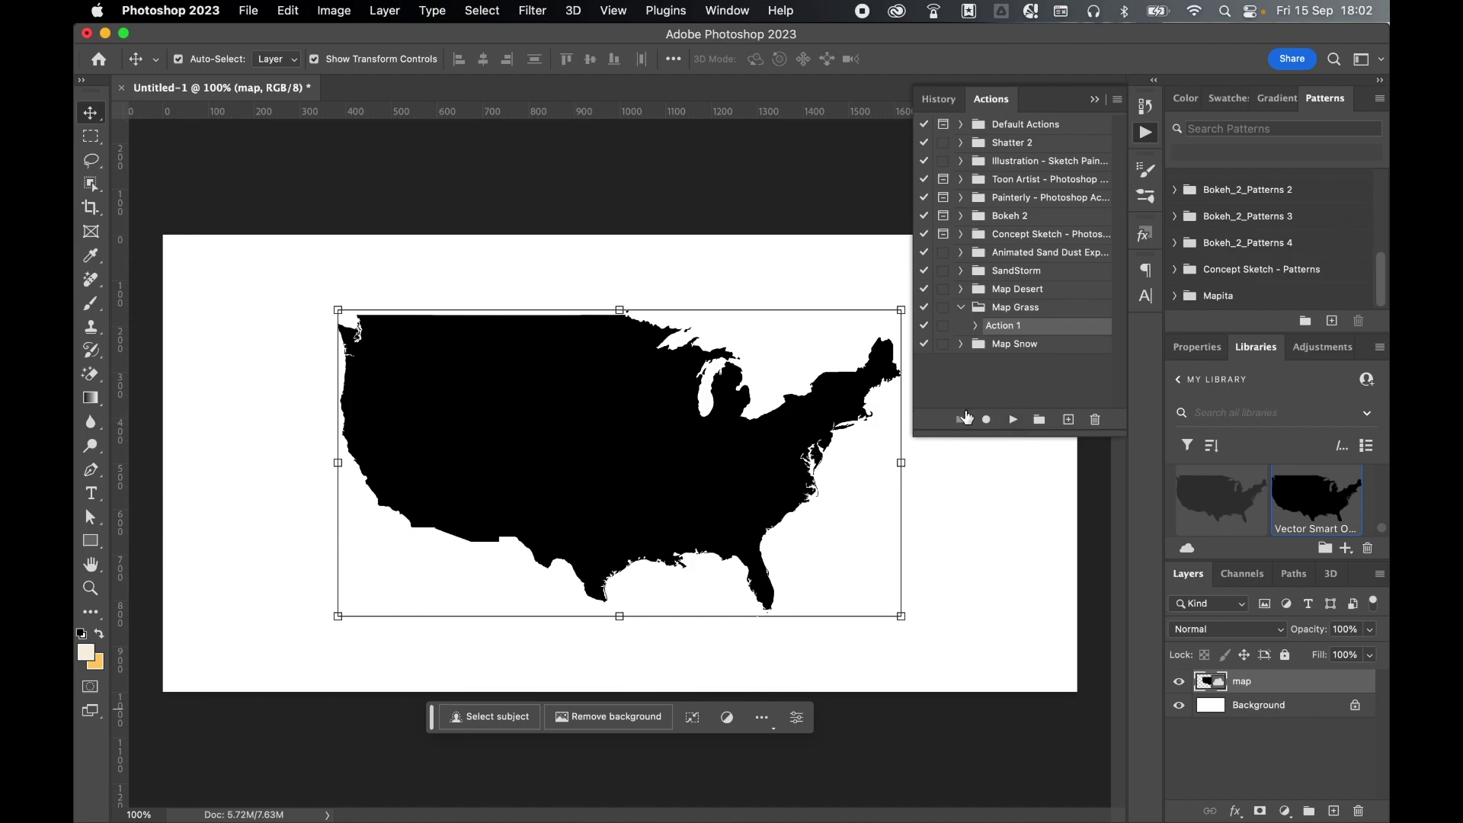
pyautogui.click(1013, 419)
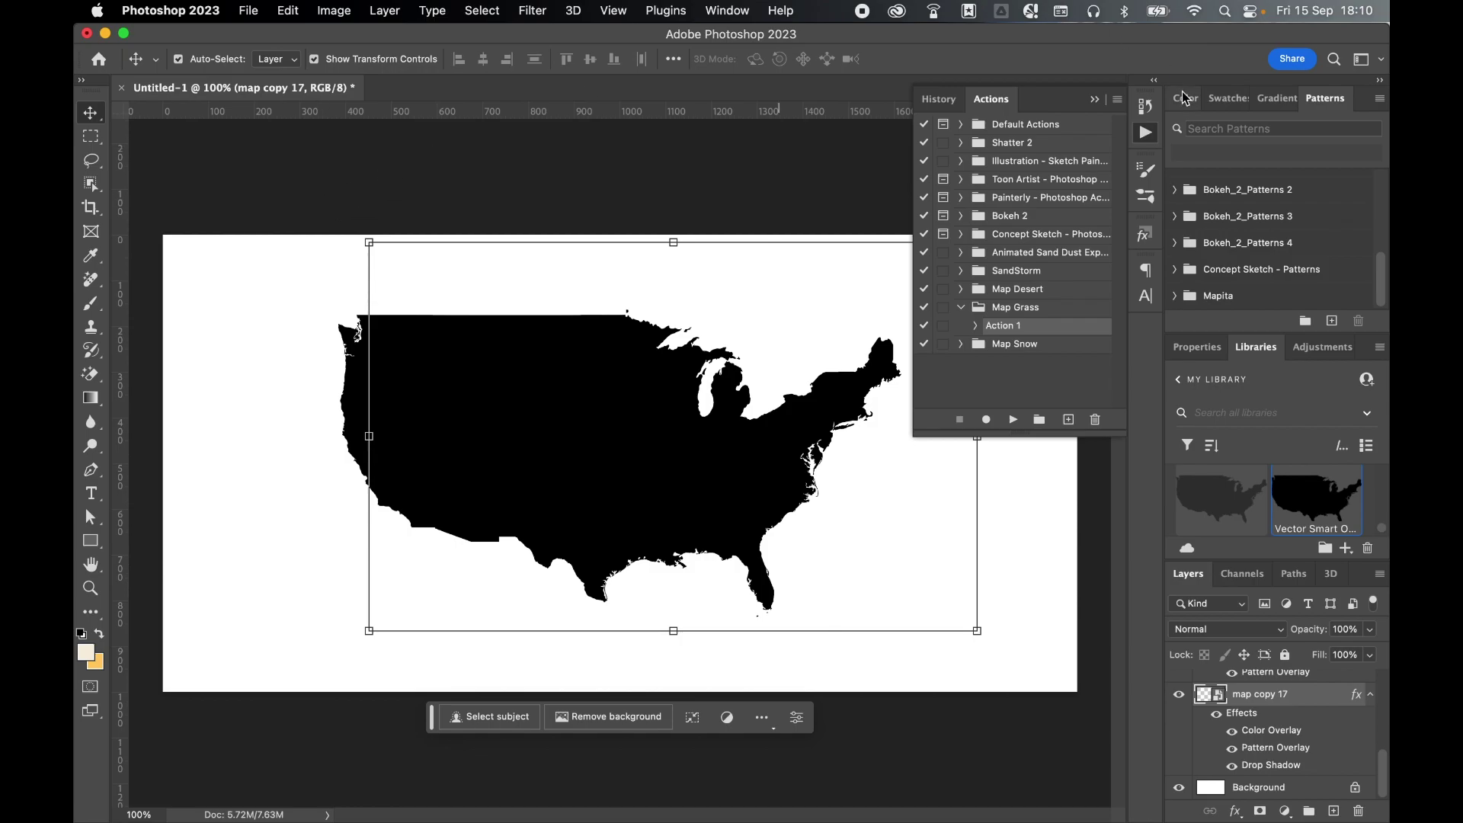
# Undo a layer-style glitch on the grass terrain map and start free-transforming map copy 17
pyautogui.click(1146, 132)
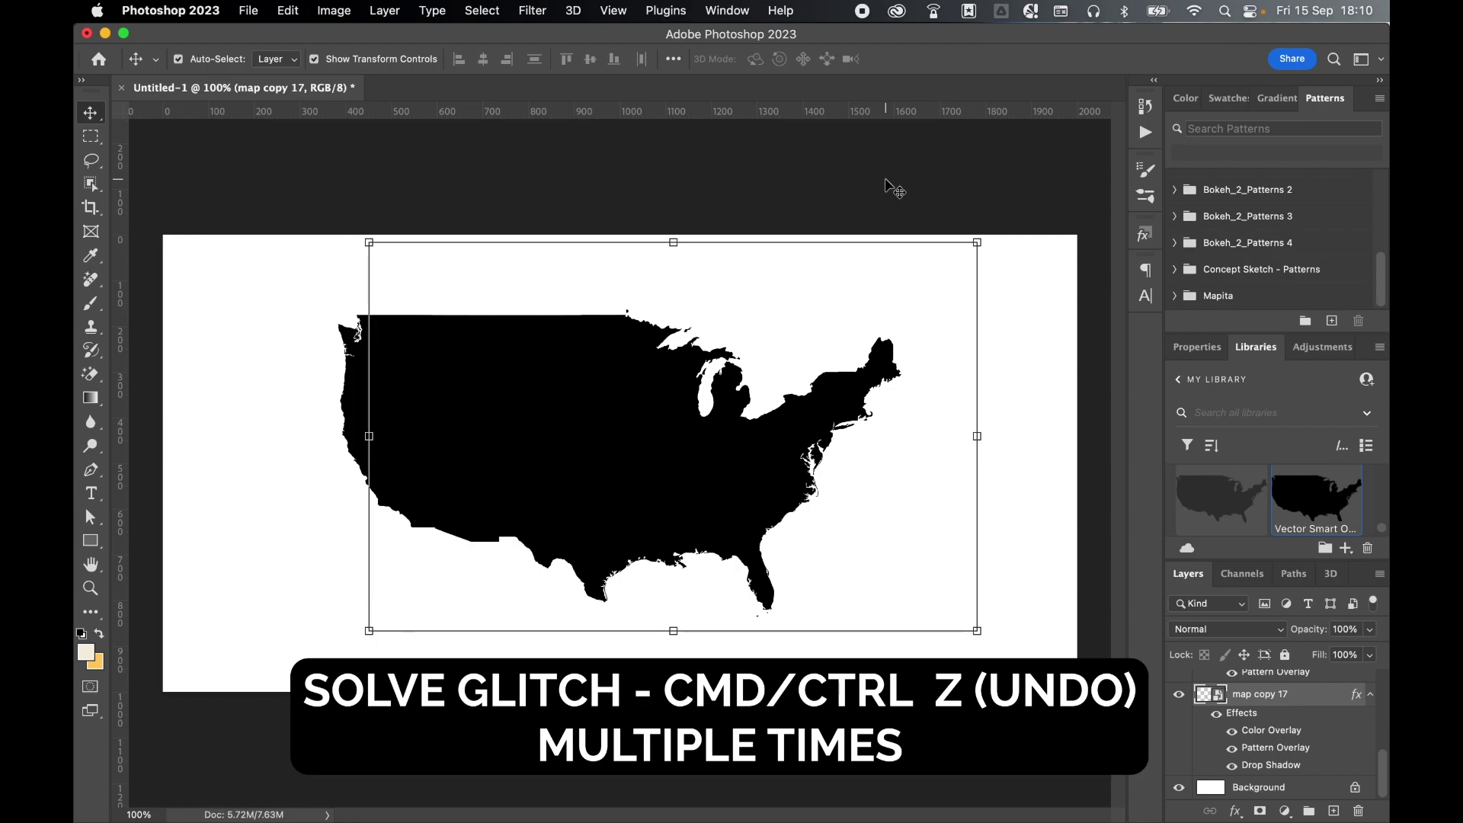
pyautogui.press('super+z')
pyautogui.press('super+z')
pyautogui.press('super+z')
pyautogui.press('super+z')
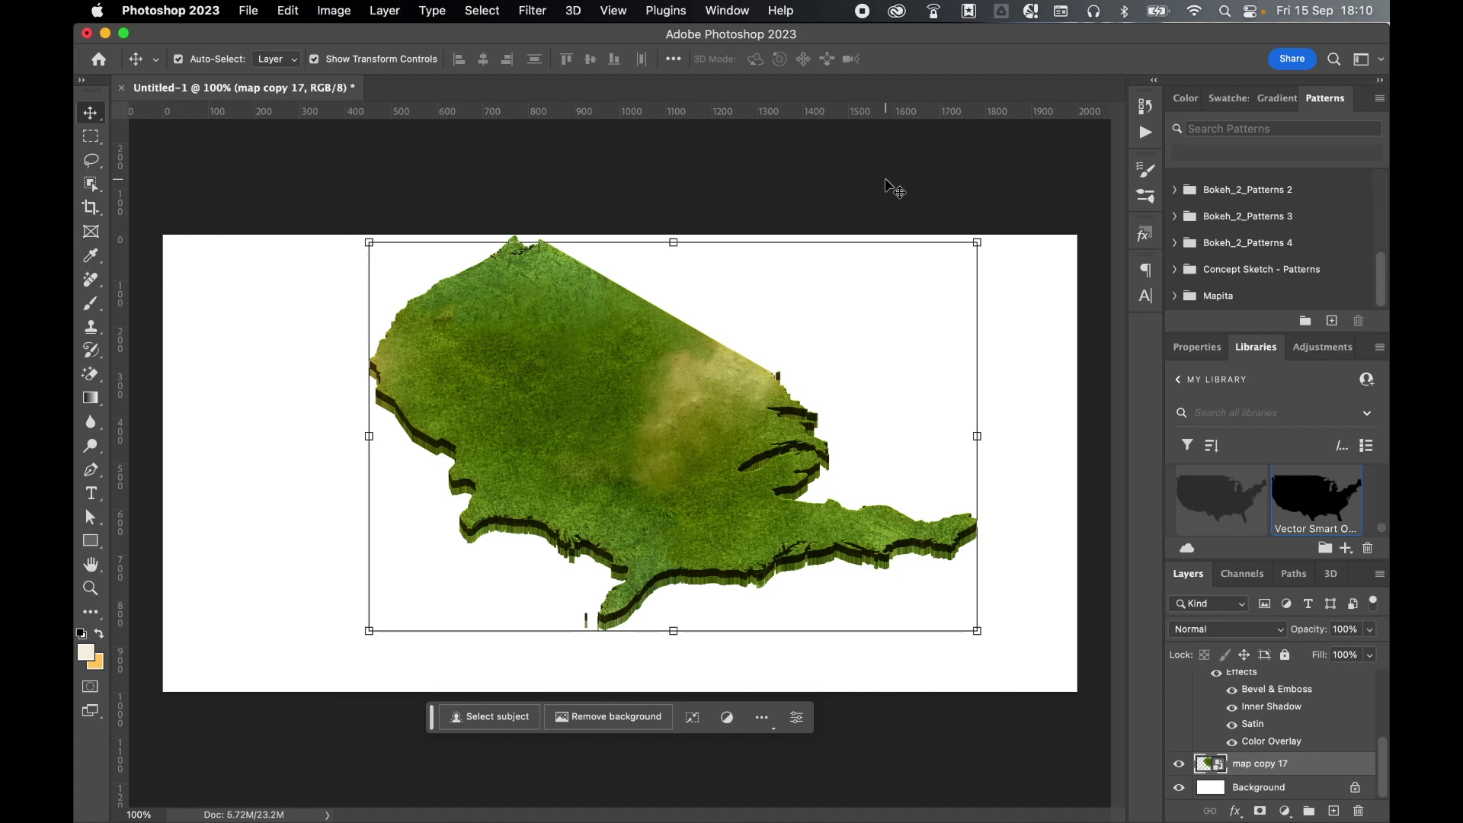
pyautogui.hotkey('ctrl', 't')
# Group all the map copy layers together and name the new group 'base map'
pyautogui.moveTo(1271, 564); pyautogui.dragTo(1270, 516)
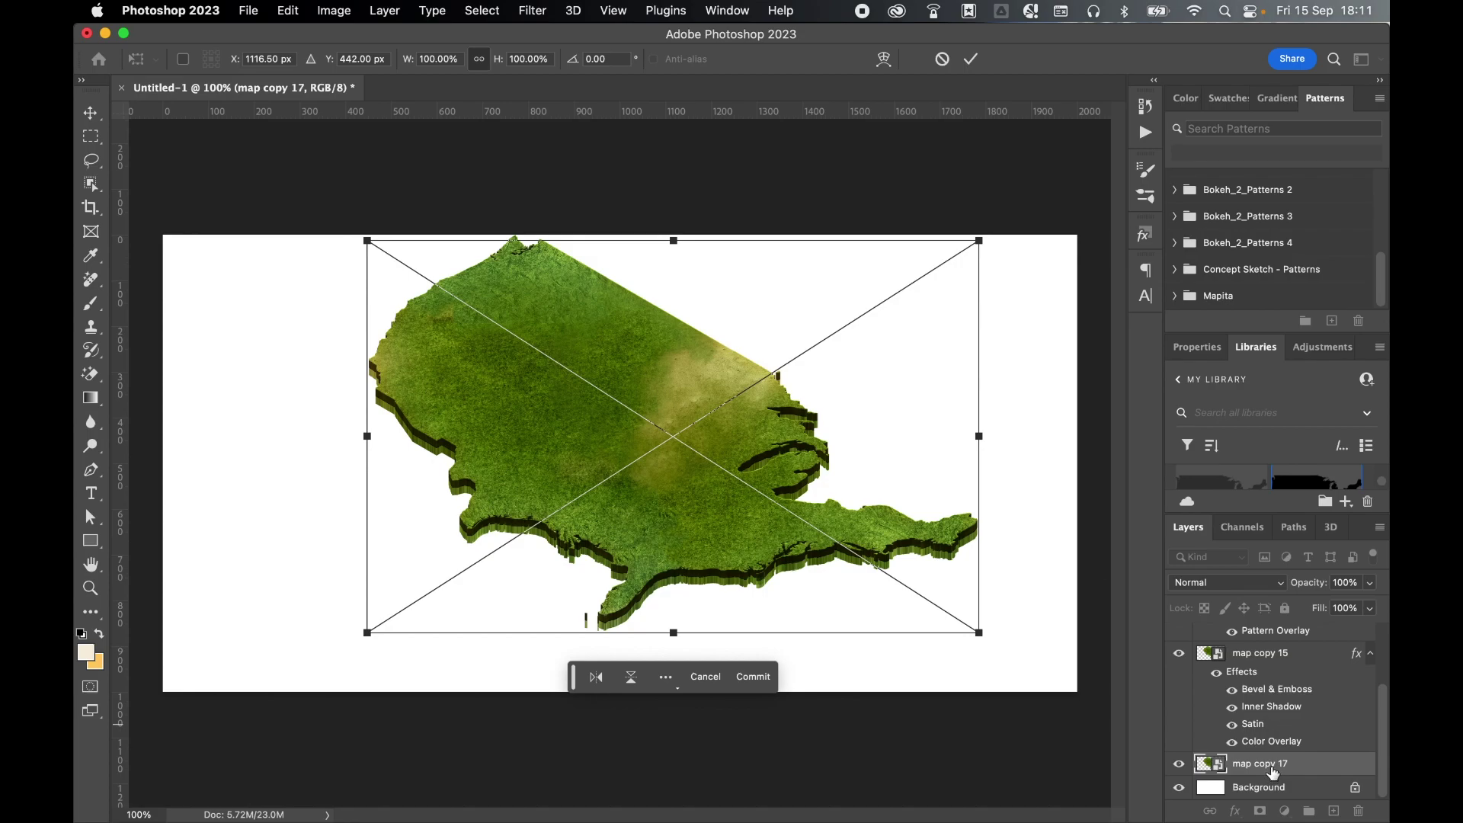
pyautogui.scroll(3, 1273, 772)
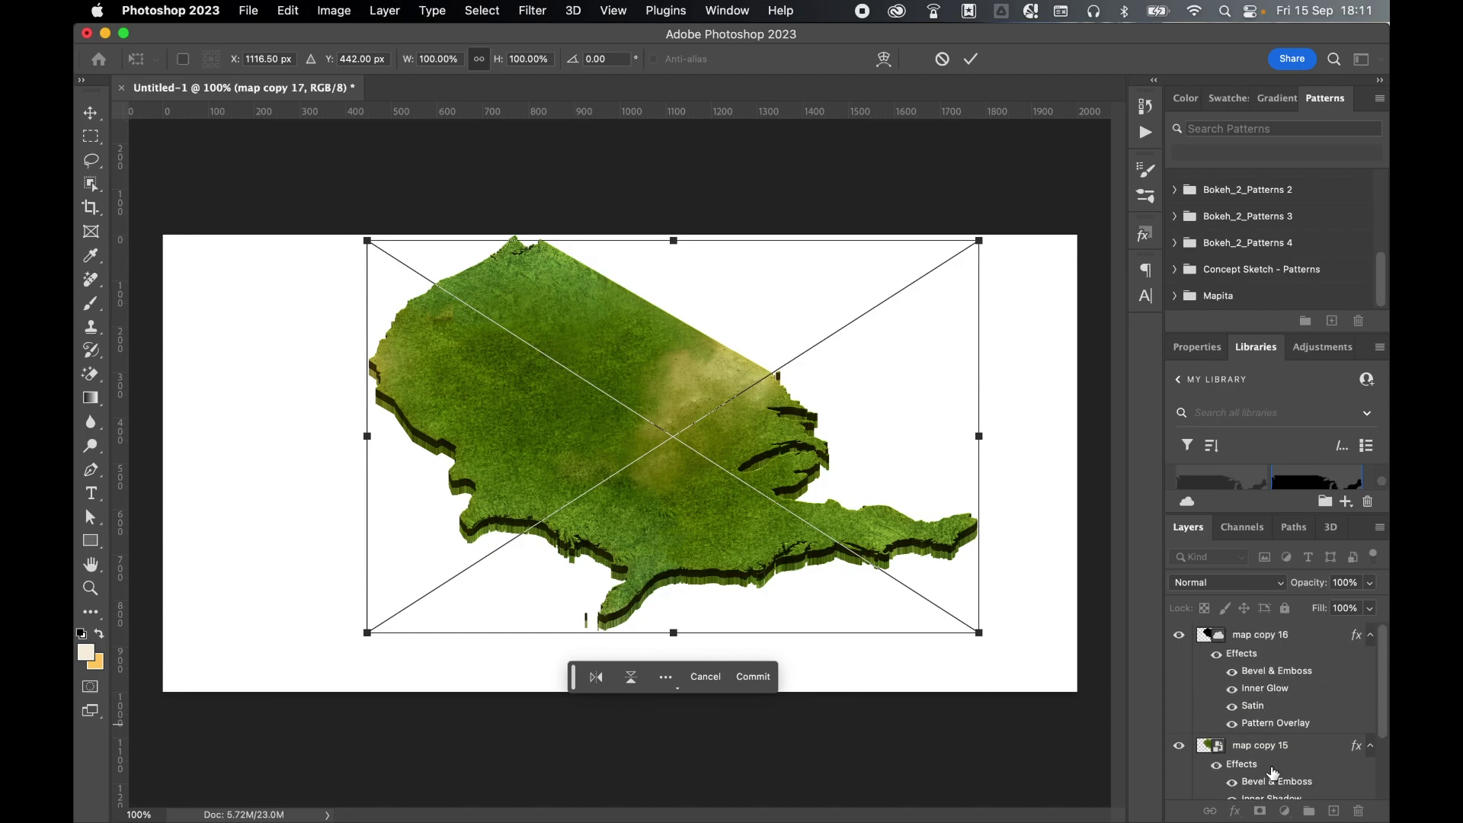
pyautogui.keyDown('shift'); pyautogui.click(1280, 642); pyautogui.keyUp('shift')
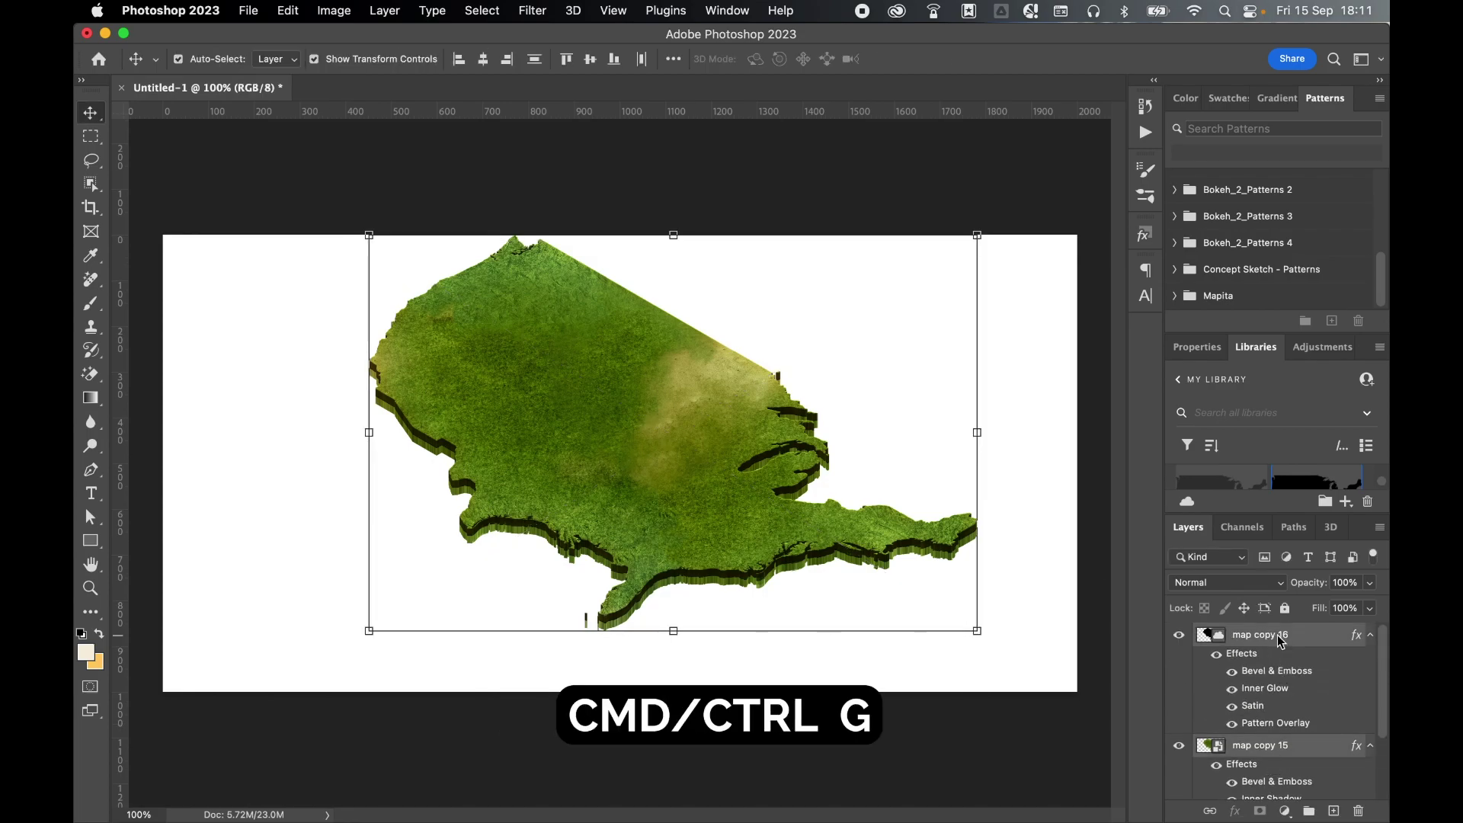
pyautogui.press('super+g')
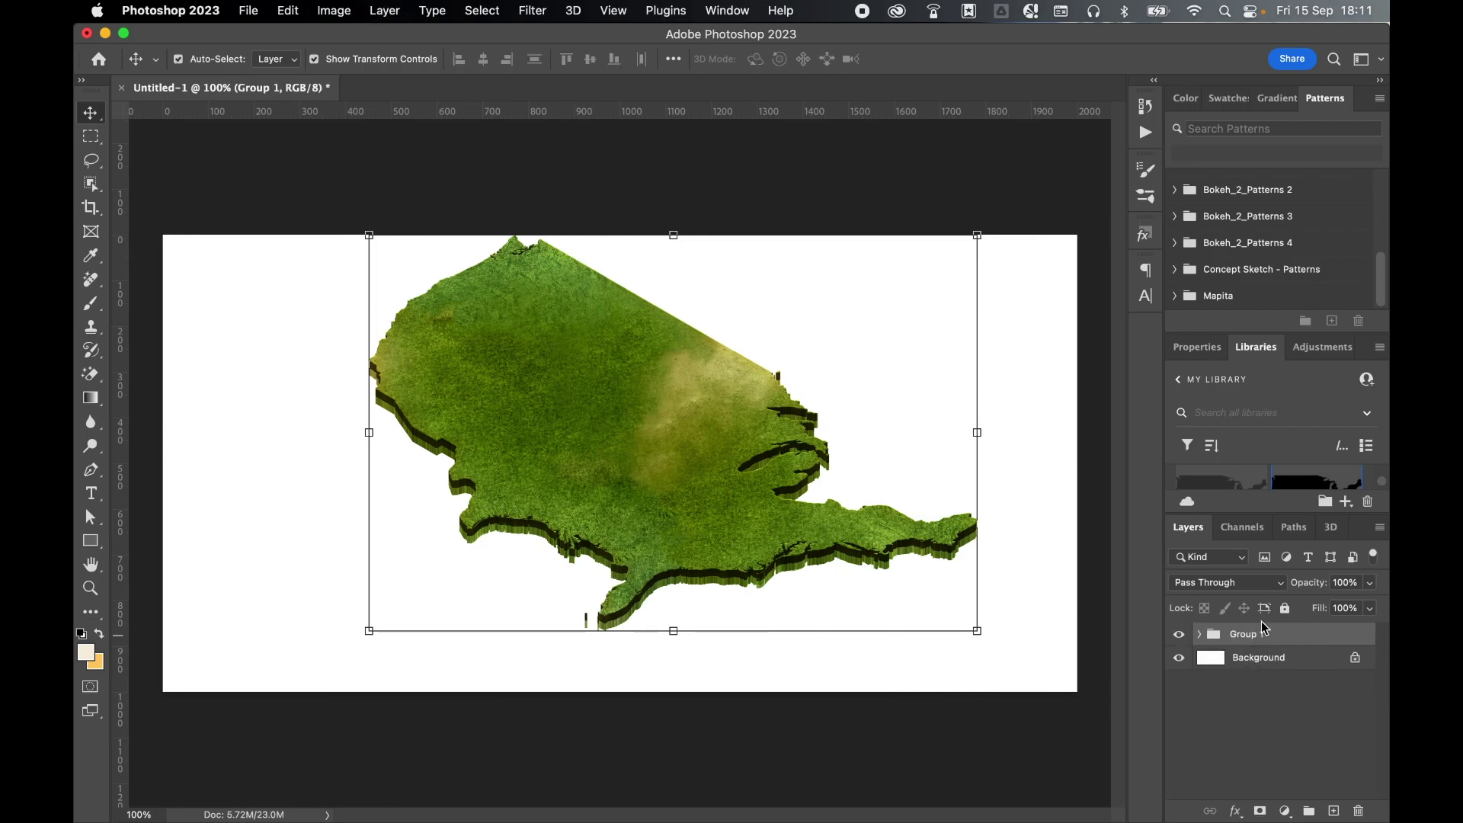
pyautogui.doubleClick(1249, 635)
pyautogui.write('ba')
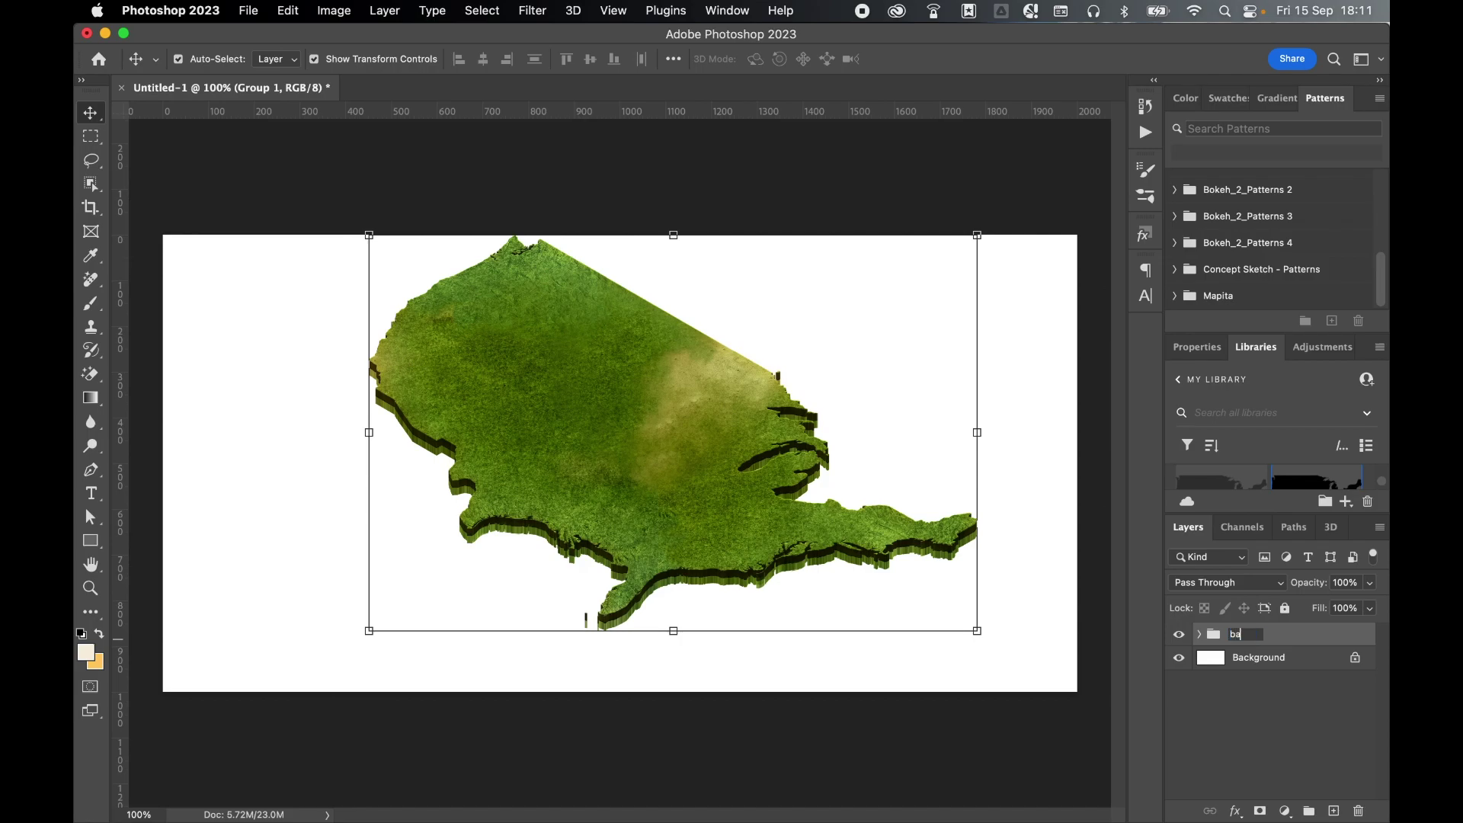
pyautogui.write('se map')
pyautogui.press('Return')
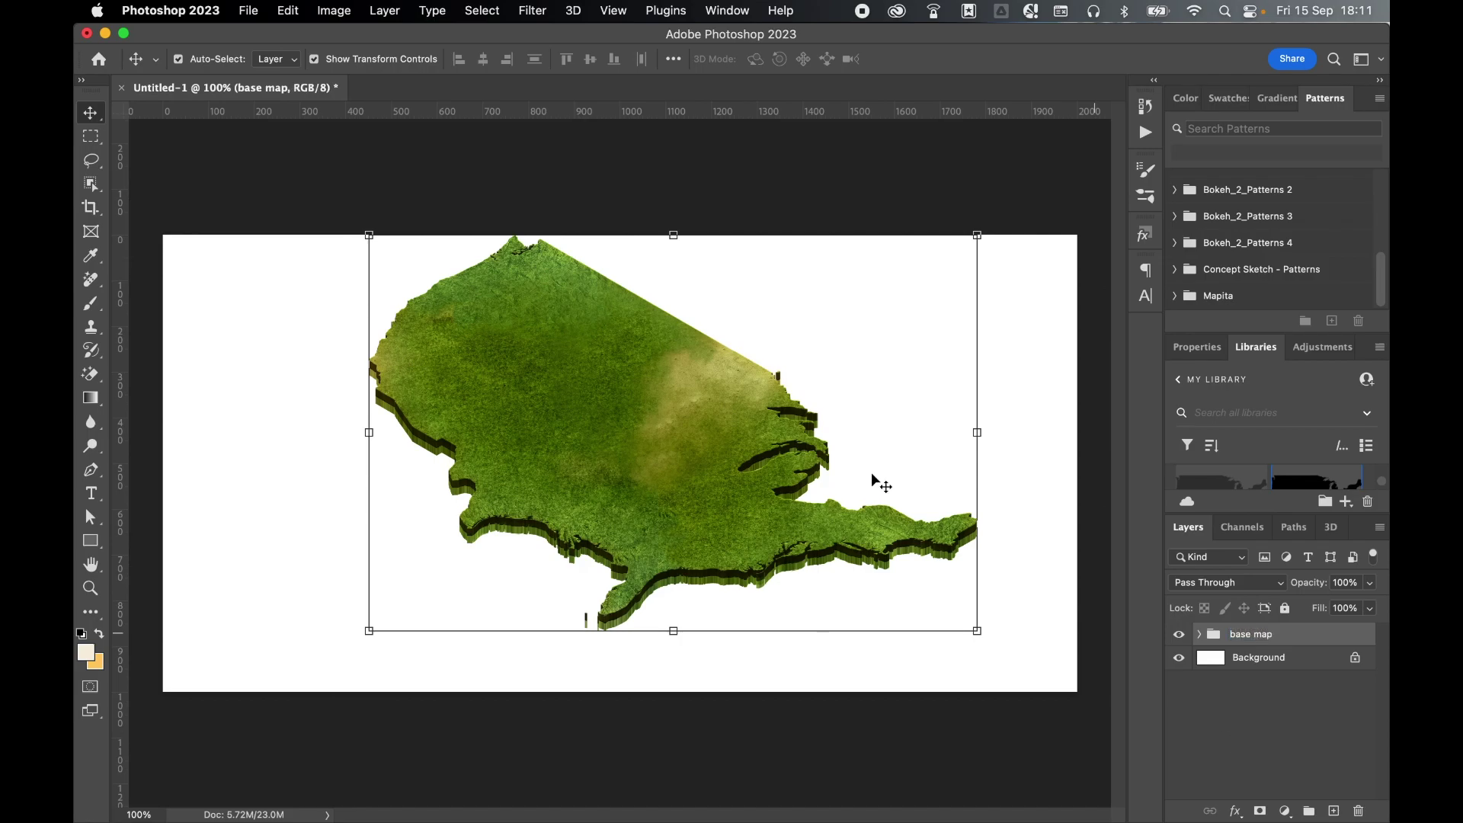
# With Auto-Select set to Group, scale the base map group to 107.91%, then hide it
pyautogui.click(279, 60)
pyautogui.click(284, 48)
pyautogui.moveTo(370, 631); pyautogui.dragTo(294, 669)
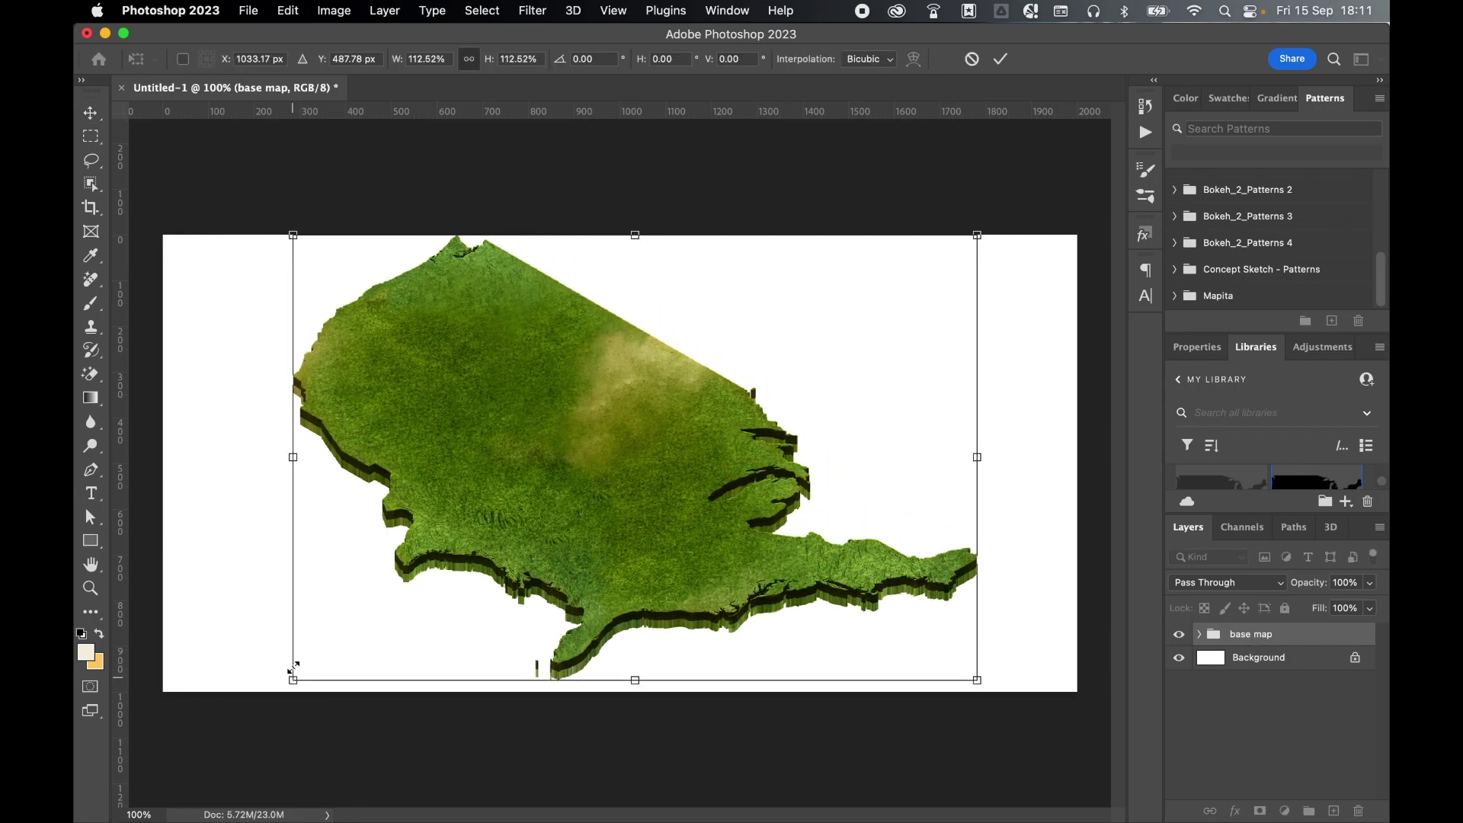
pyautogui.moveTo(293, 235); pyautogui.dragTo(305, 246)
pyautogui.moveTo(978, 246); pyautogui.dragTo(967, 251)
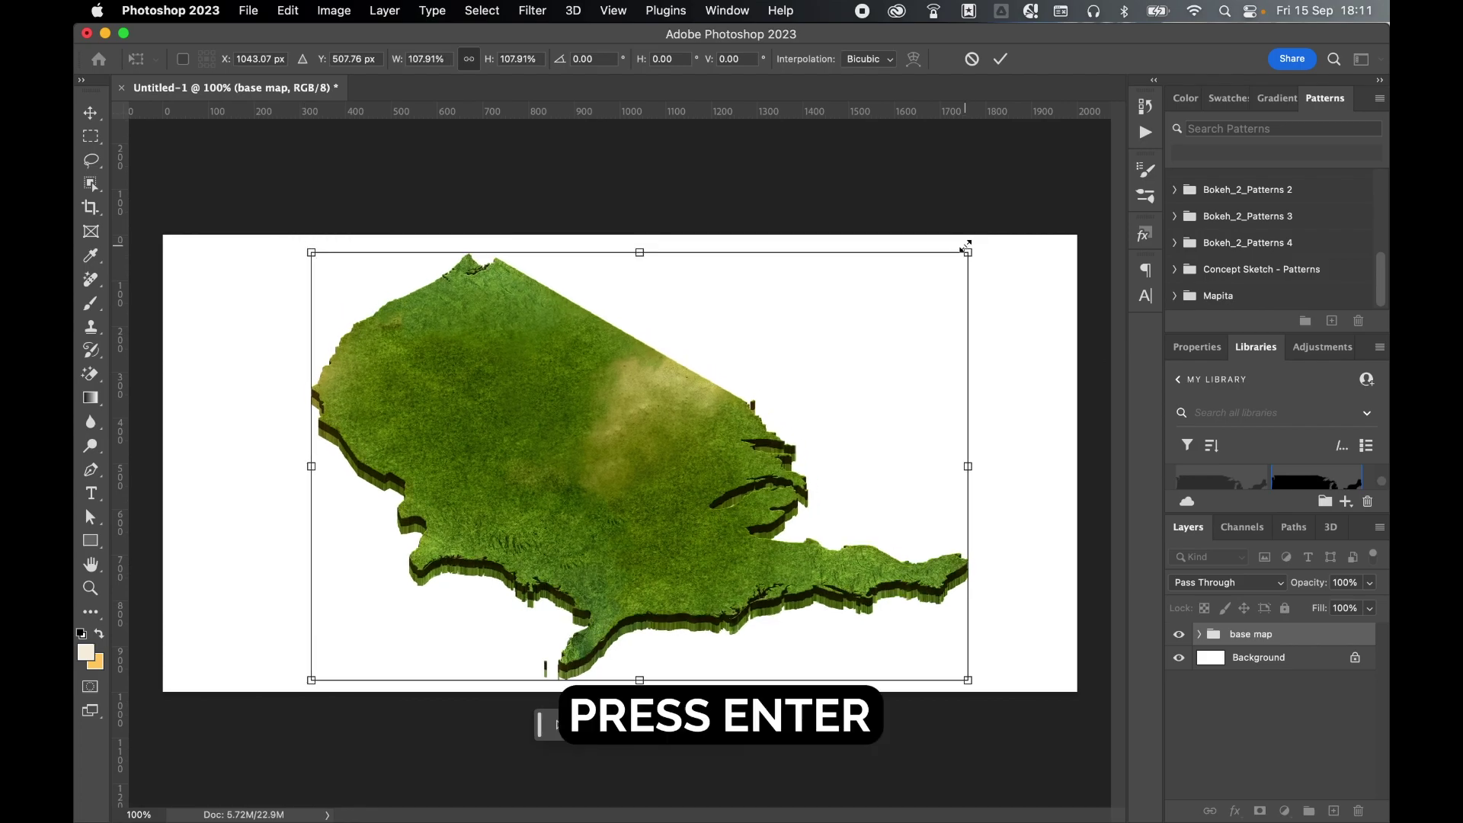
pyautogui.press('Return')
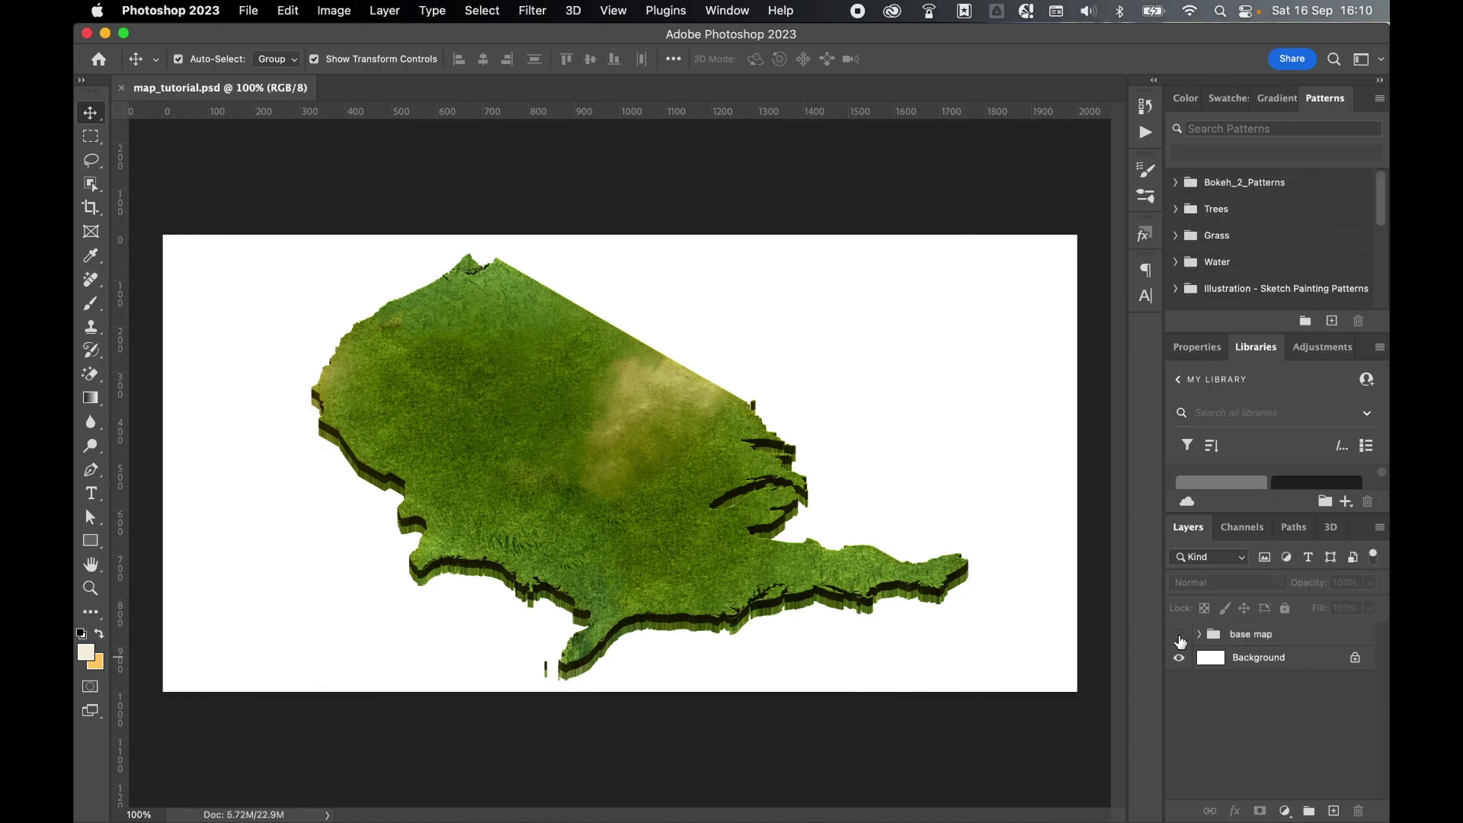
pyautogui.click(1179, 636)
# Show the base map group again and preview the files in the Buildings folder
pyautogui.click(1179, 635)
pyautogui.click(248, 11)
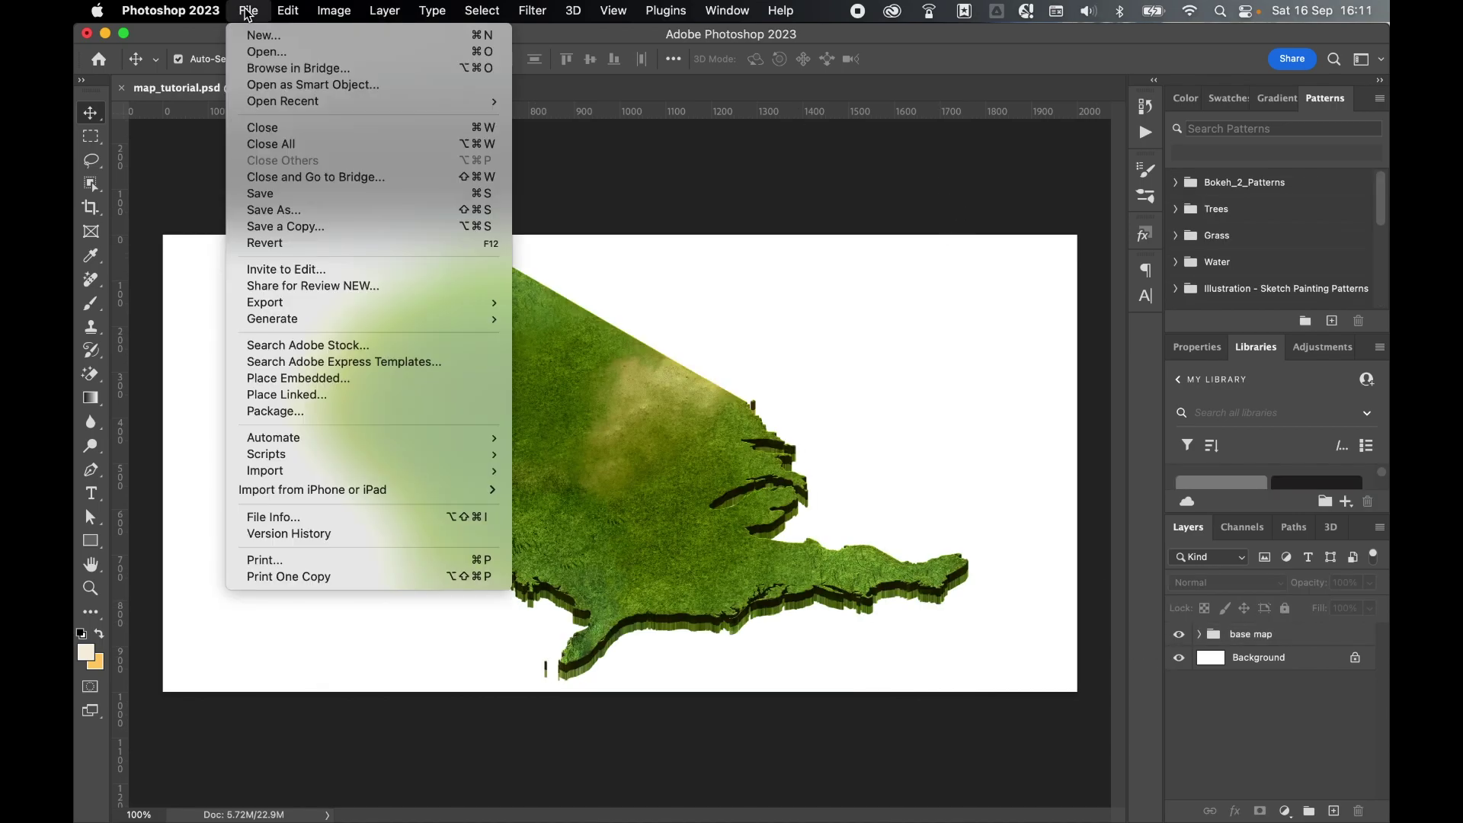
pyautogui.click(249, 52)
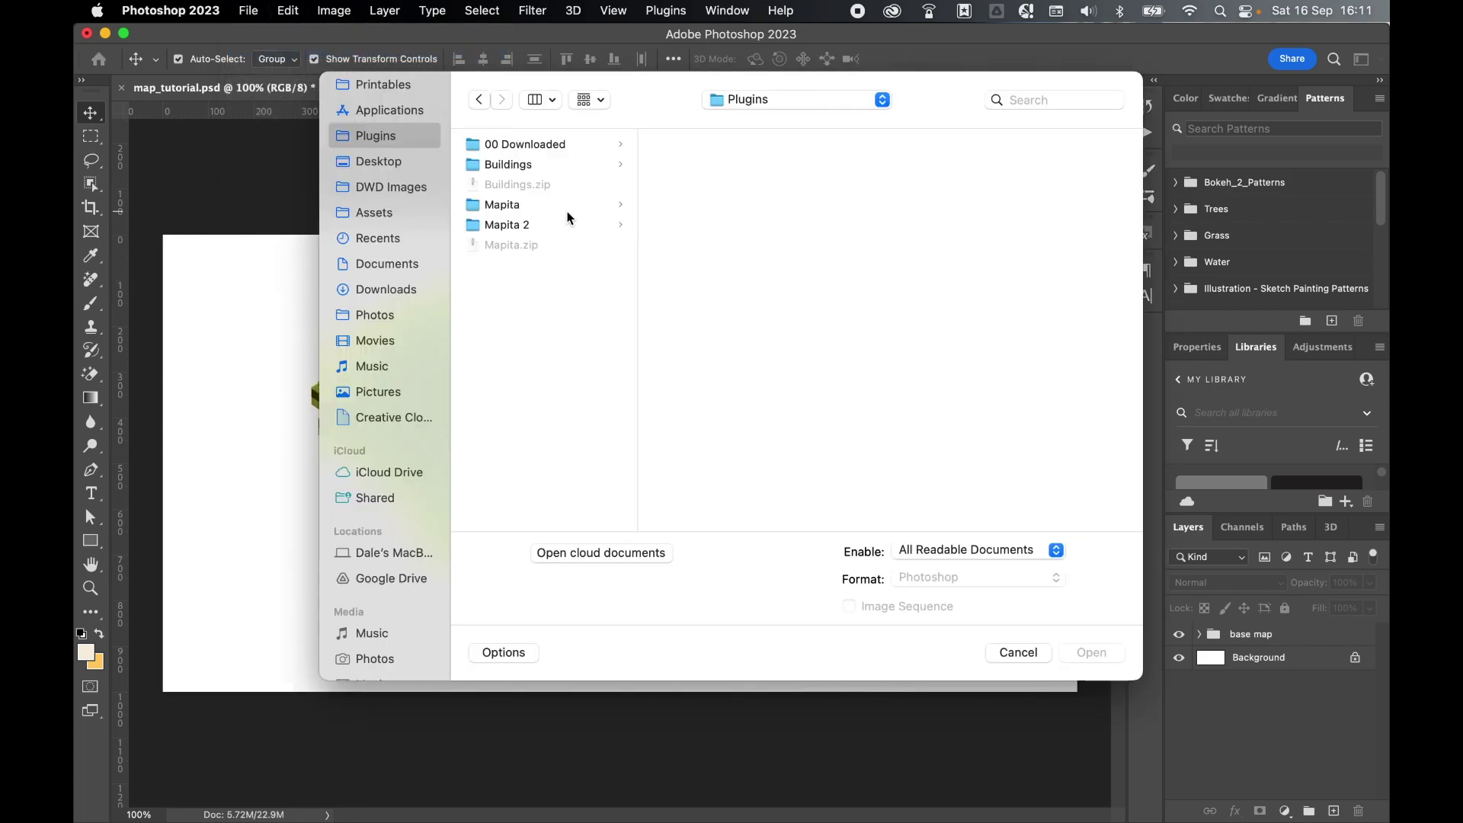
pyautogui.click(527, 163)
pyautogui.click(715, 140)
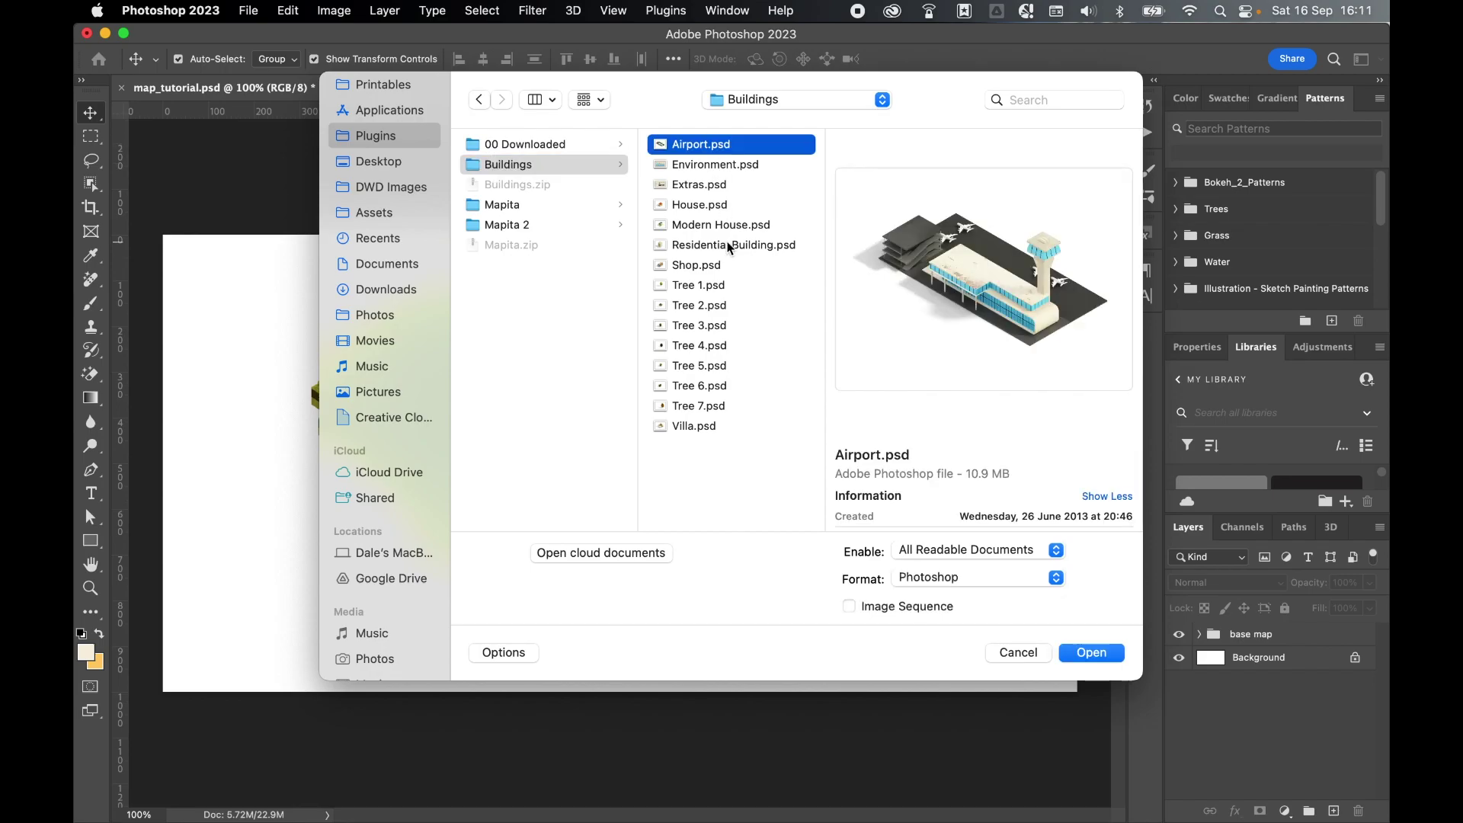
pyautogui.press('Down')
pyautogui.press('Down')
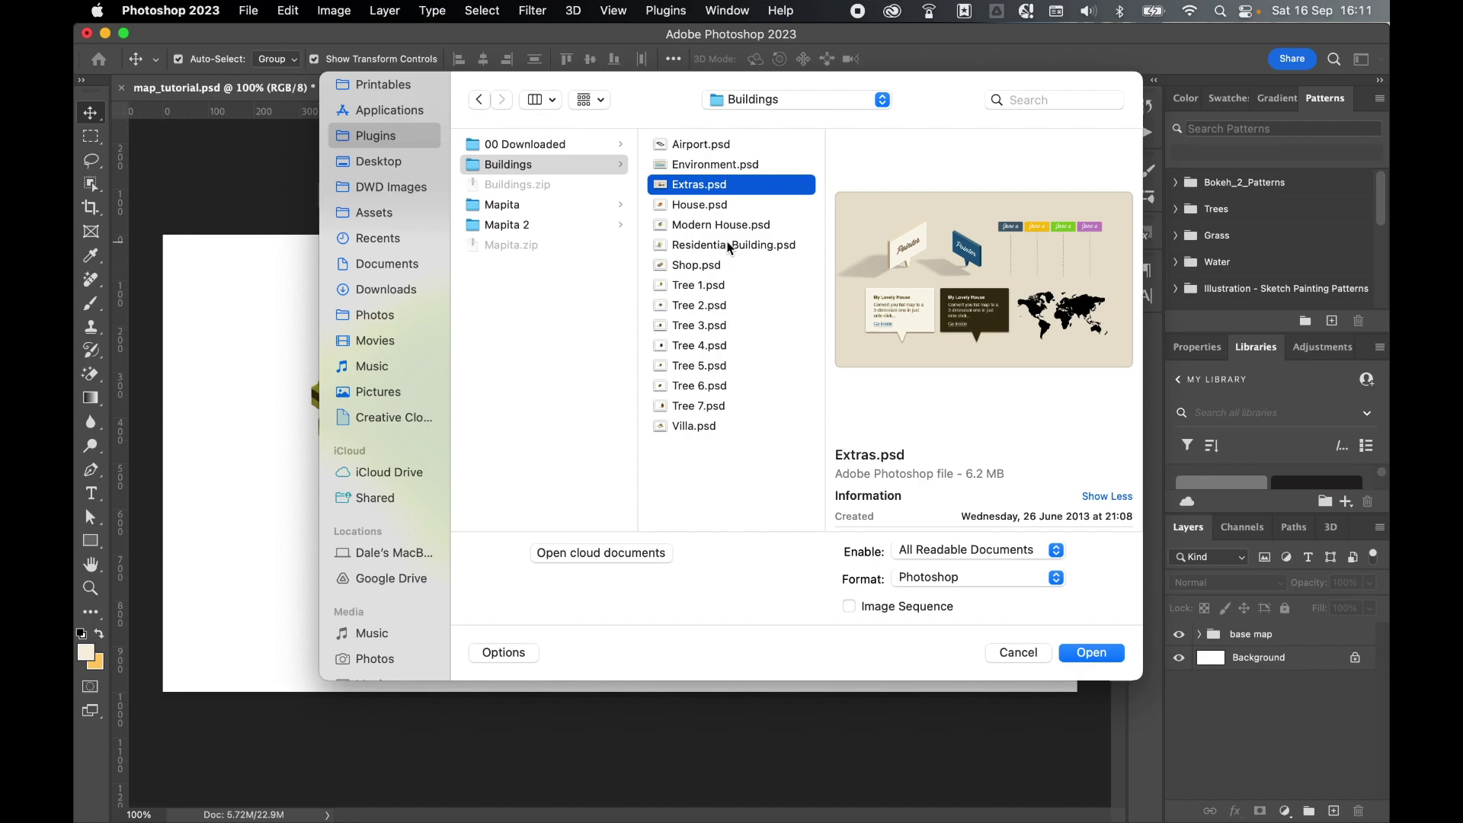
pyautogui.press('Down')
pyautogui.press('Down')
pyautogui.press('Down')
pyautogui.press('Down')
pyautogui.press('Down')
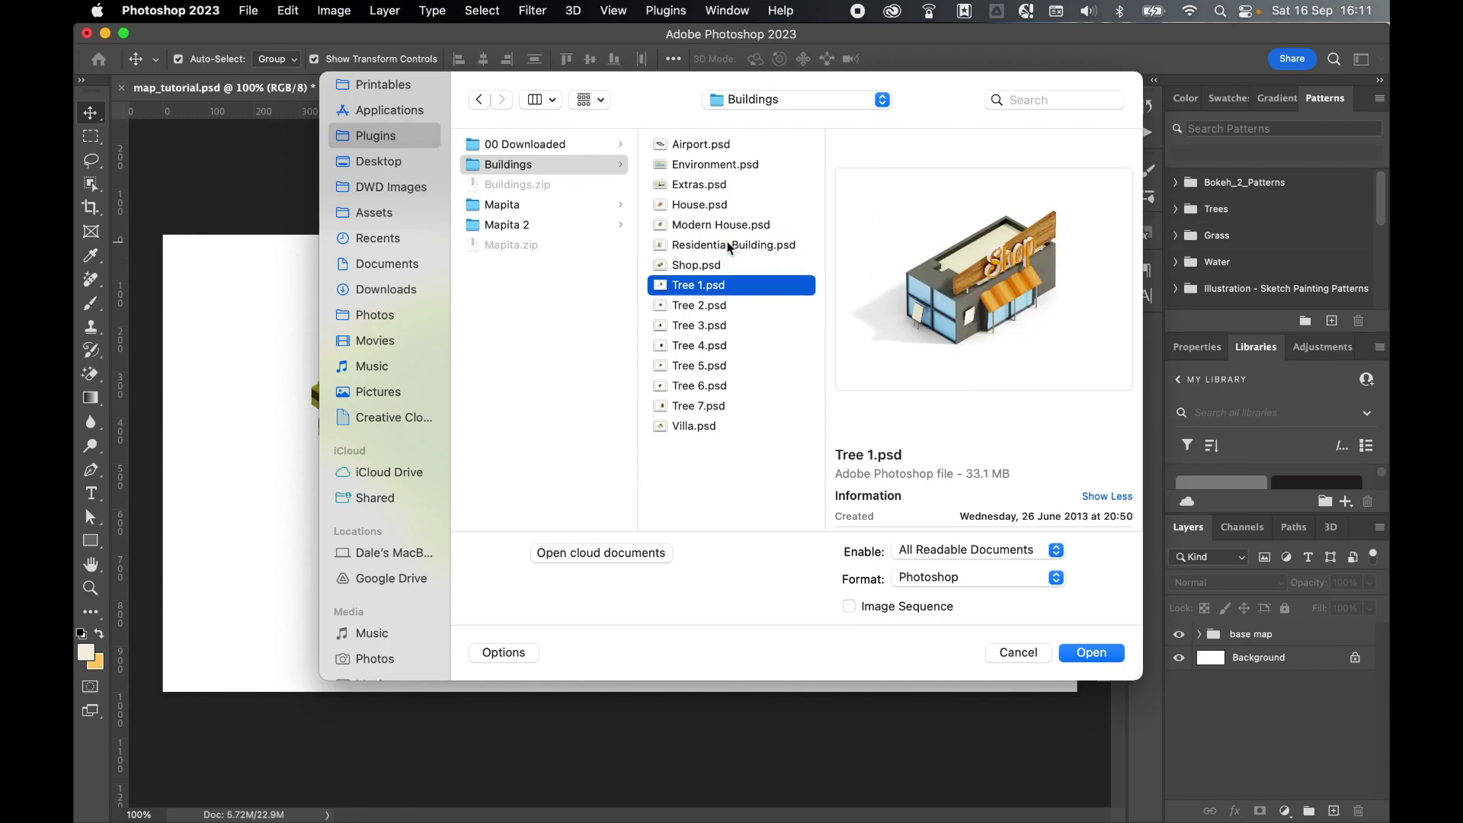
pyautogui.press('Down')
pyautogui.press('Down')
pyautogui.press('Down')
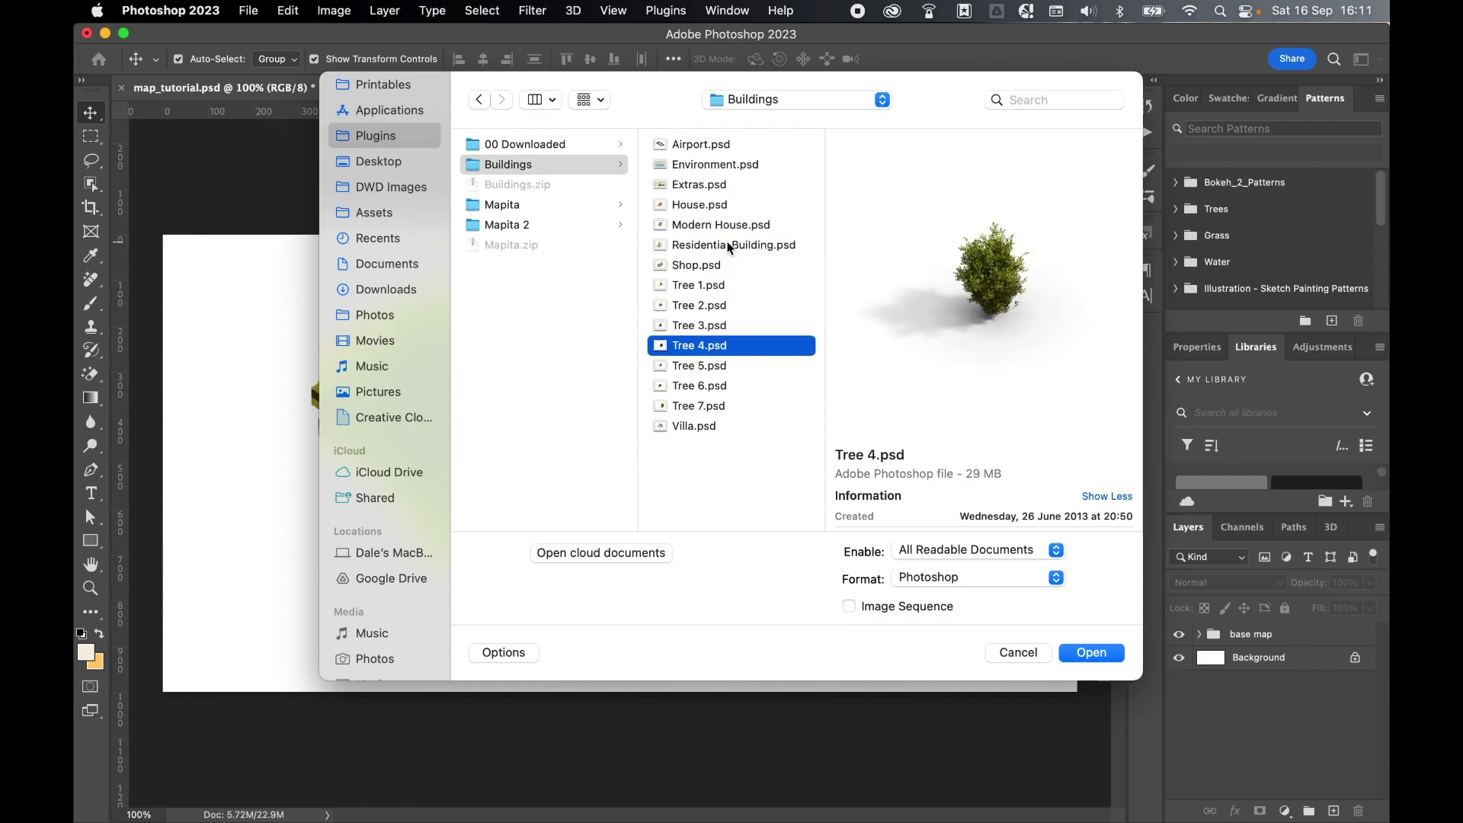
# Open House.psd and Tree 1.psd together as new documents
pyautogui.click(732, 206)
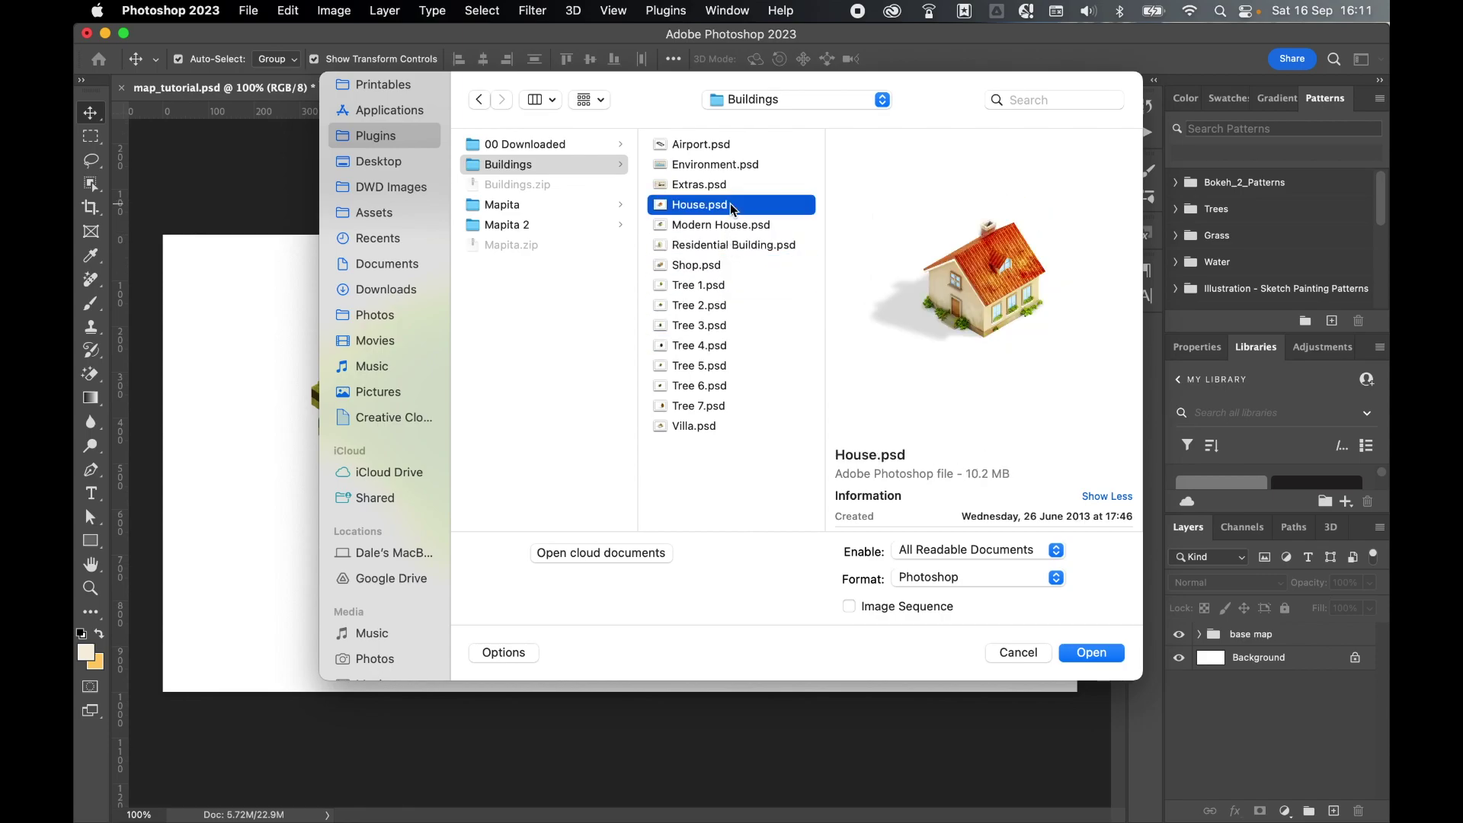
pyautogui.keyDown('super'); pyautogui.click(720, 287); pyautogui.keyUp('super')
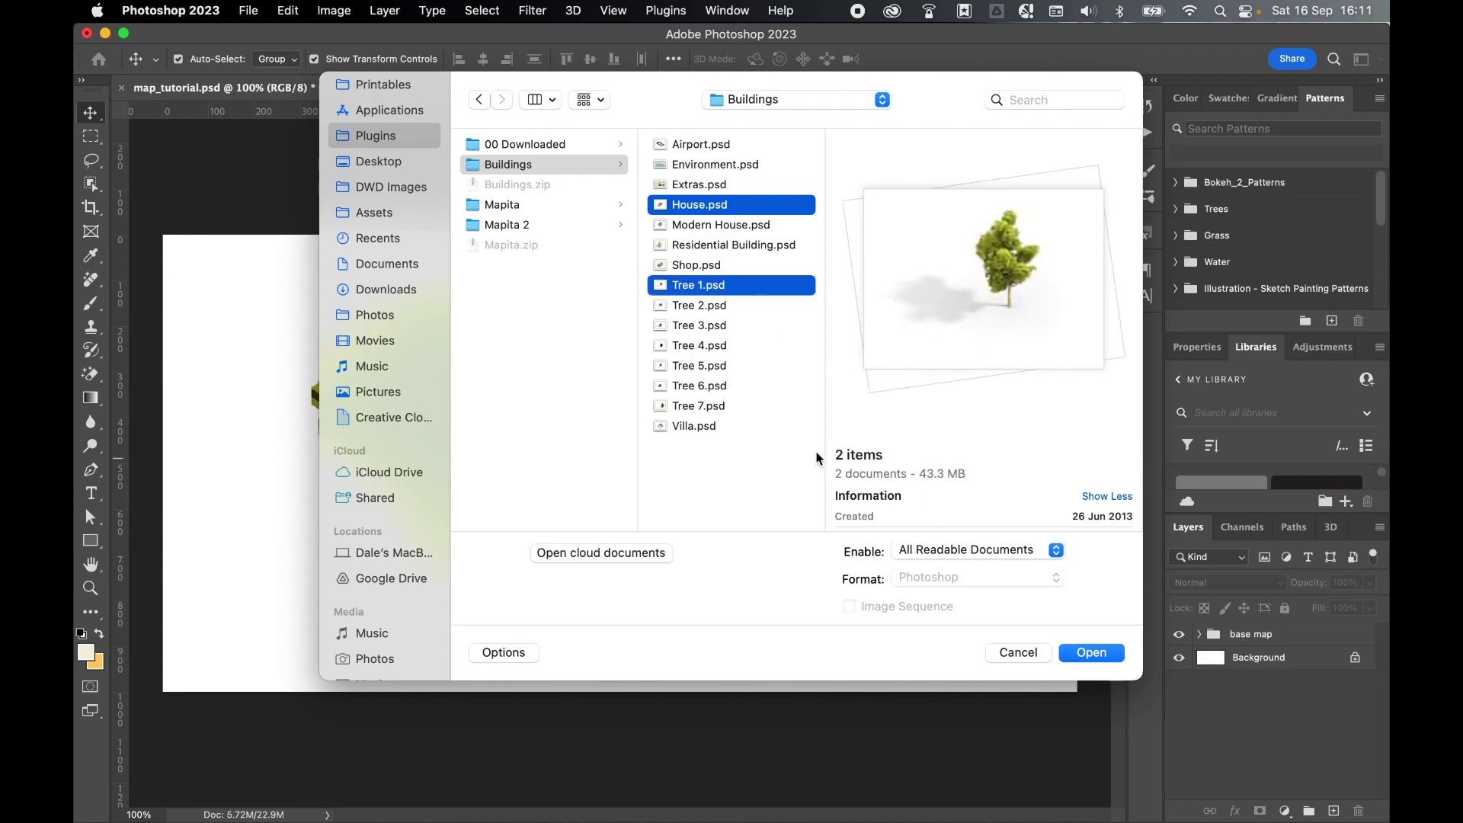
pyautogui.click(1089, 654)
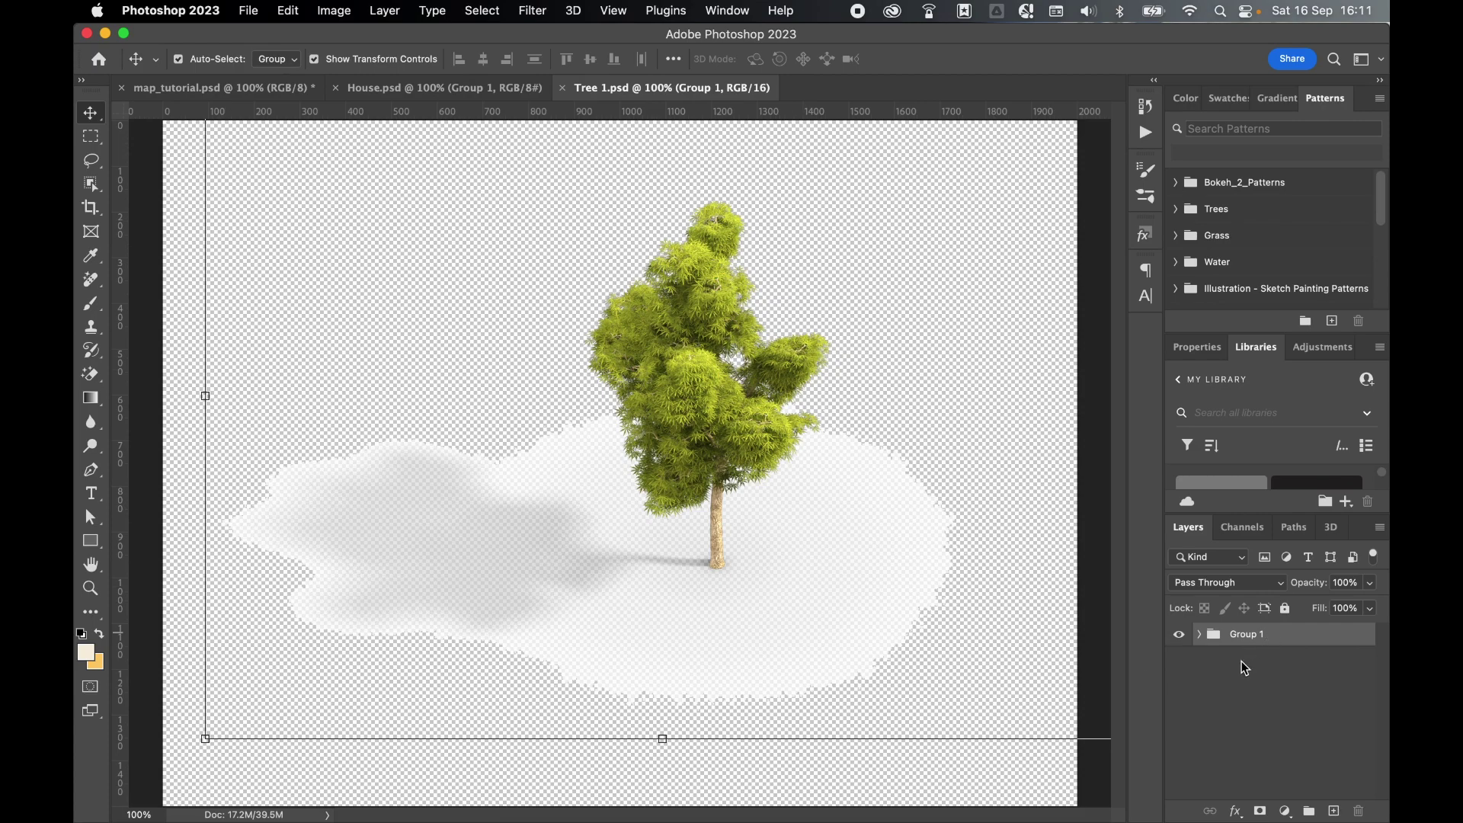
# Paste the Tree 1 group into map_tutorial.psd, scaled to 27.85% near the map's centre
pyautogui.press('super+c')
pyautogui.click(225, 87)
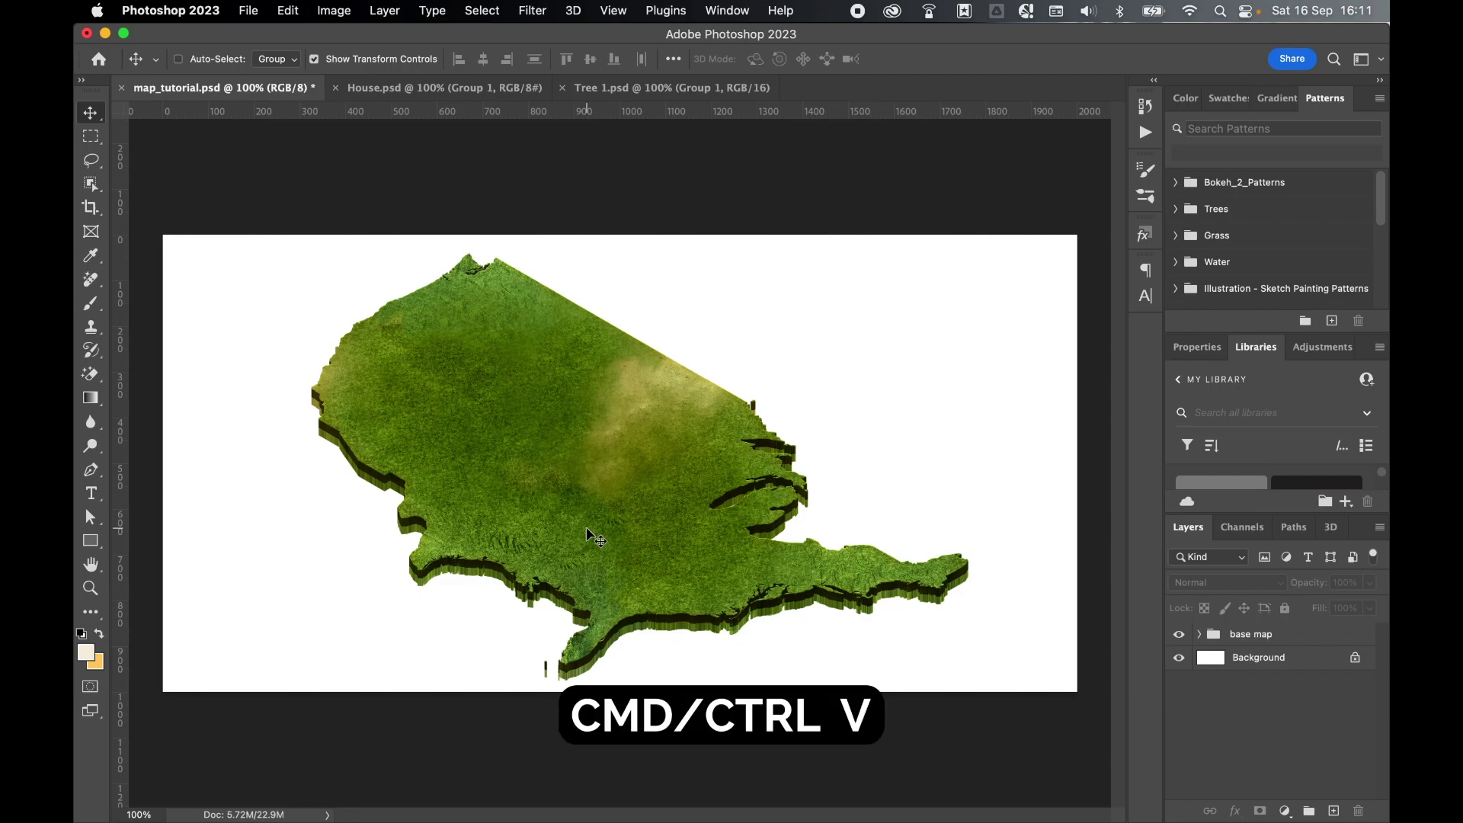
pyautogui.press('super+v')
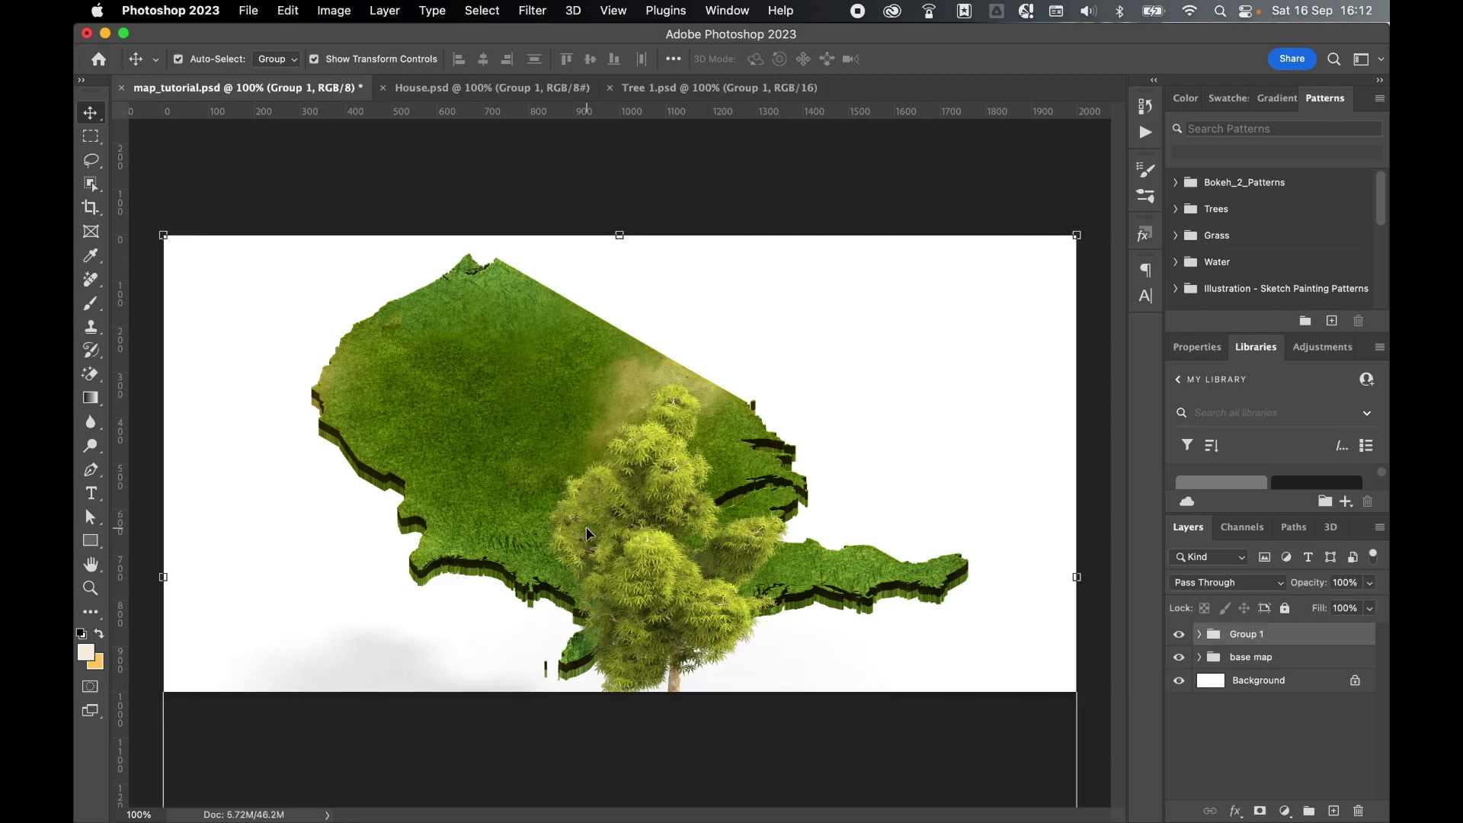
pyautogui.press('super+minus')
pyautogui.press('super+minus')
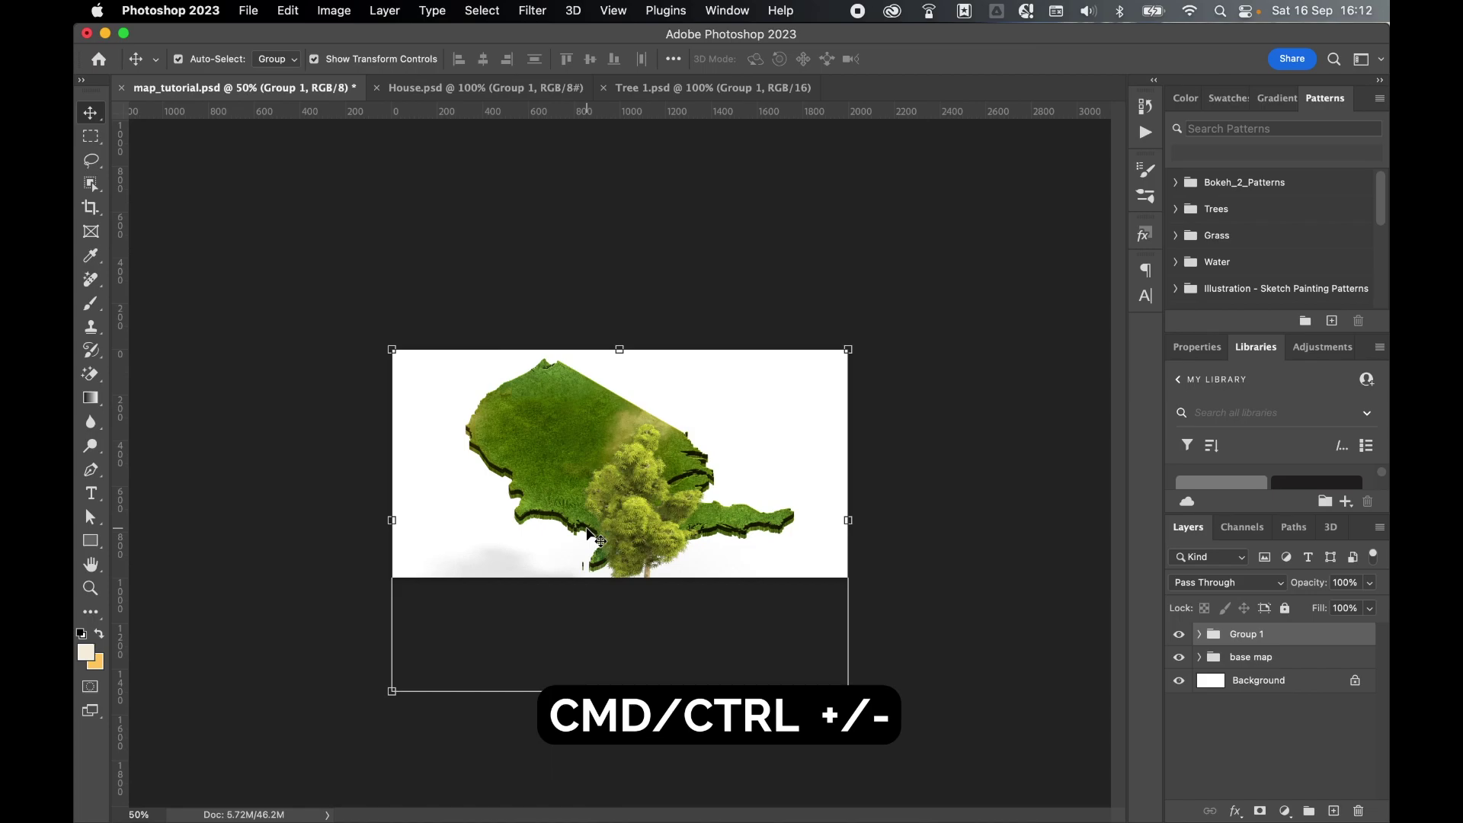
pyautogui.moveTo(848, 690); pyautogui.dragTo(587, 487)
pyautogui.moveTo(391, 349); pyautogui.dragTo(481, 417)
pyautogui.moveTo(559, 478); pyautogui.dragTo(650, 499)
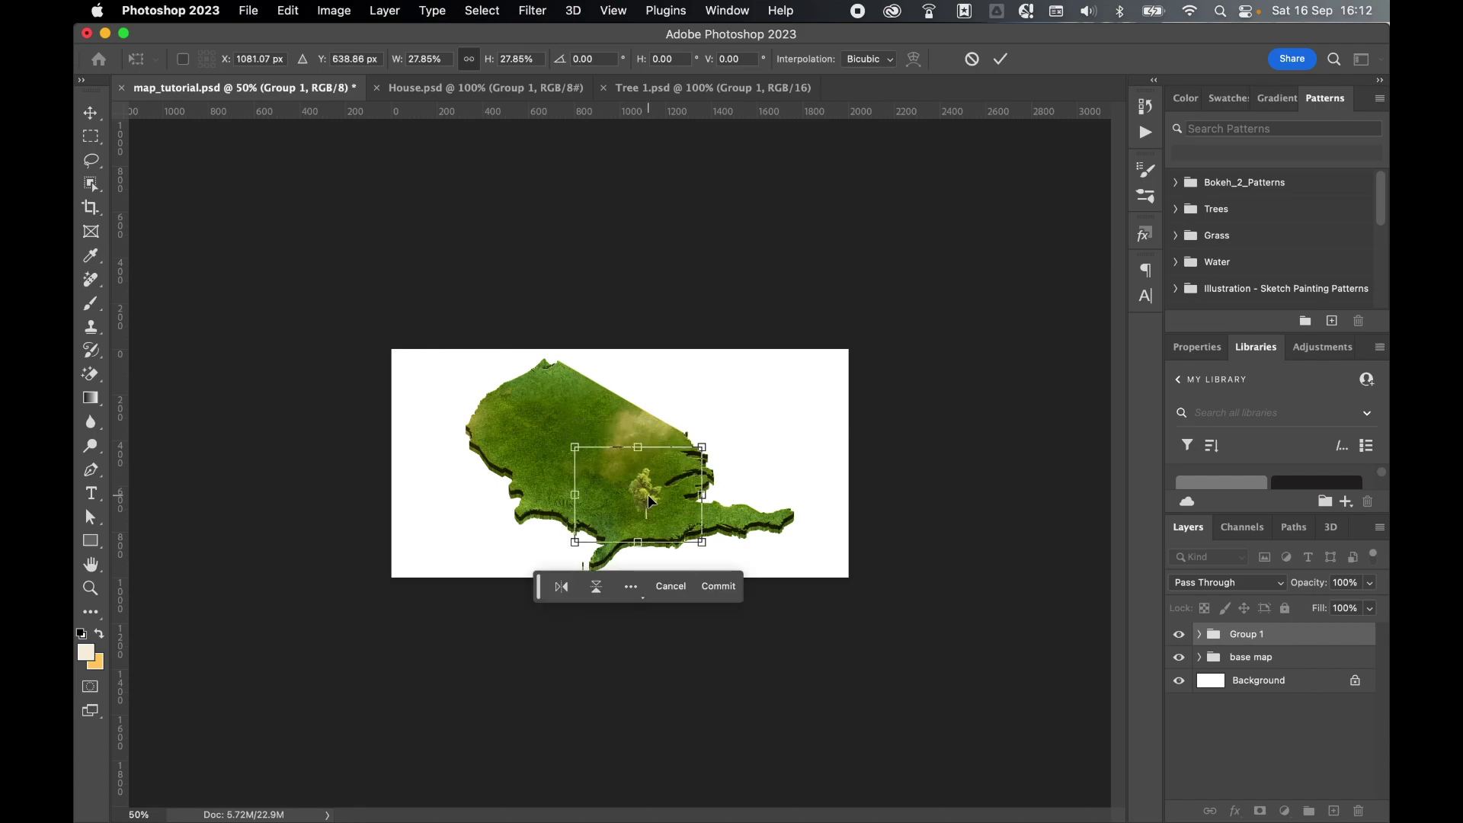
pyautogui.press('Return')
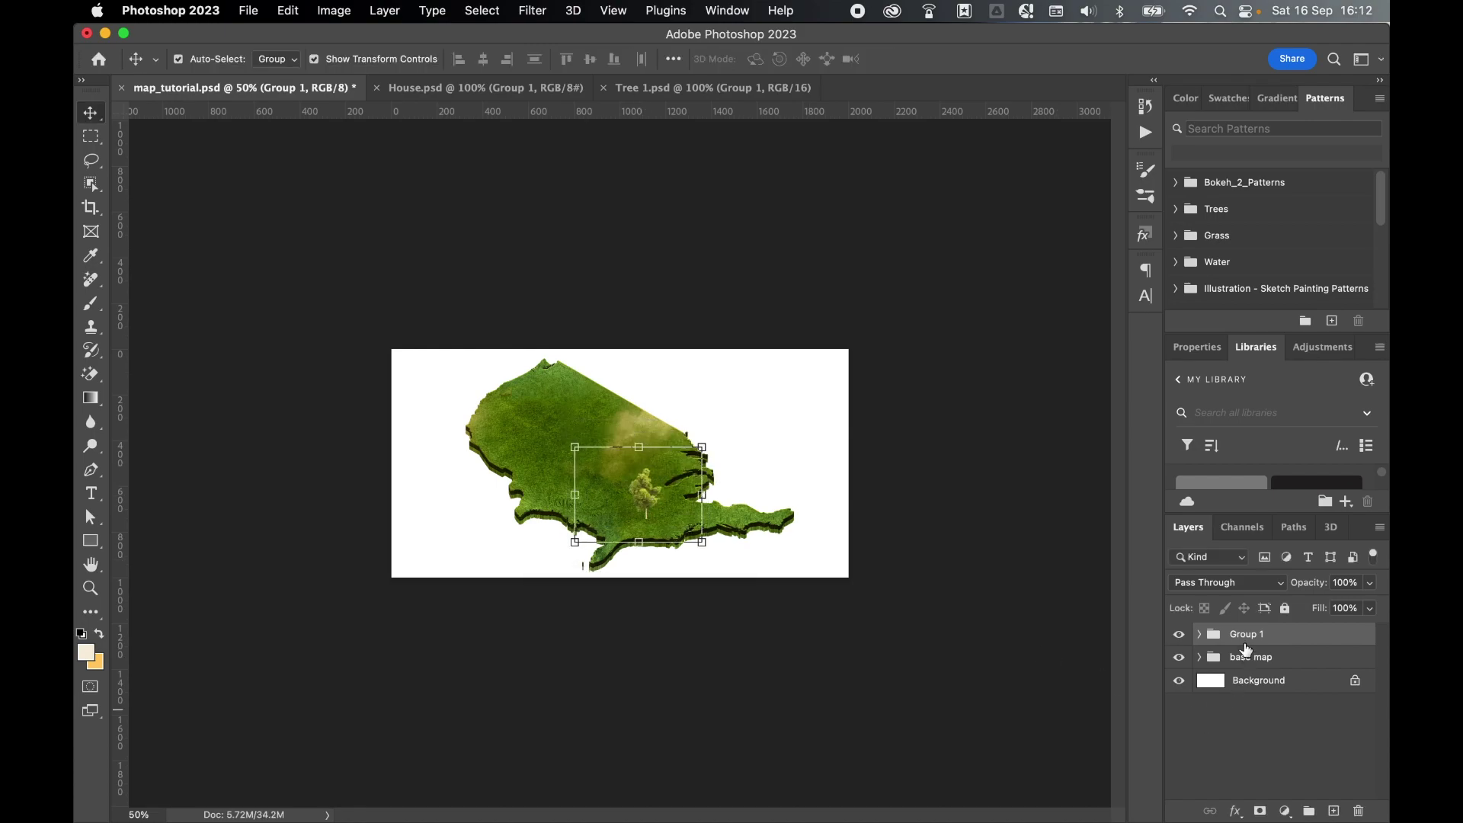
# Rename the pasted tree's group to 'tree 1'
pyautogui.doubleClick(1250, 634)
pyautogui.write('tree 1')
pyautogui.press('Return')
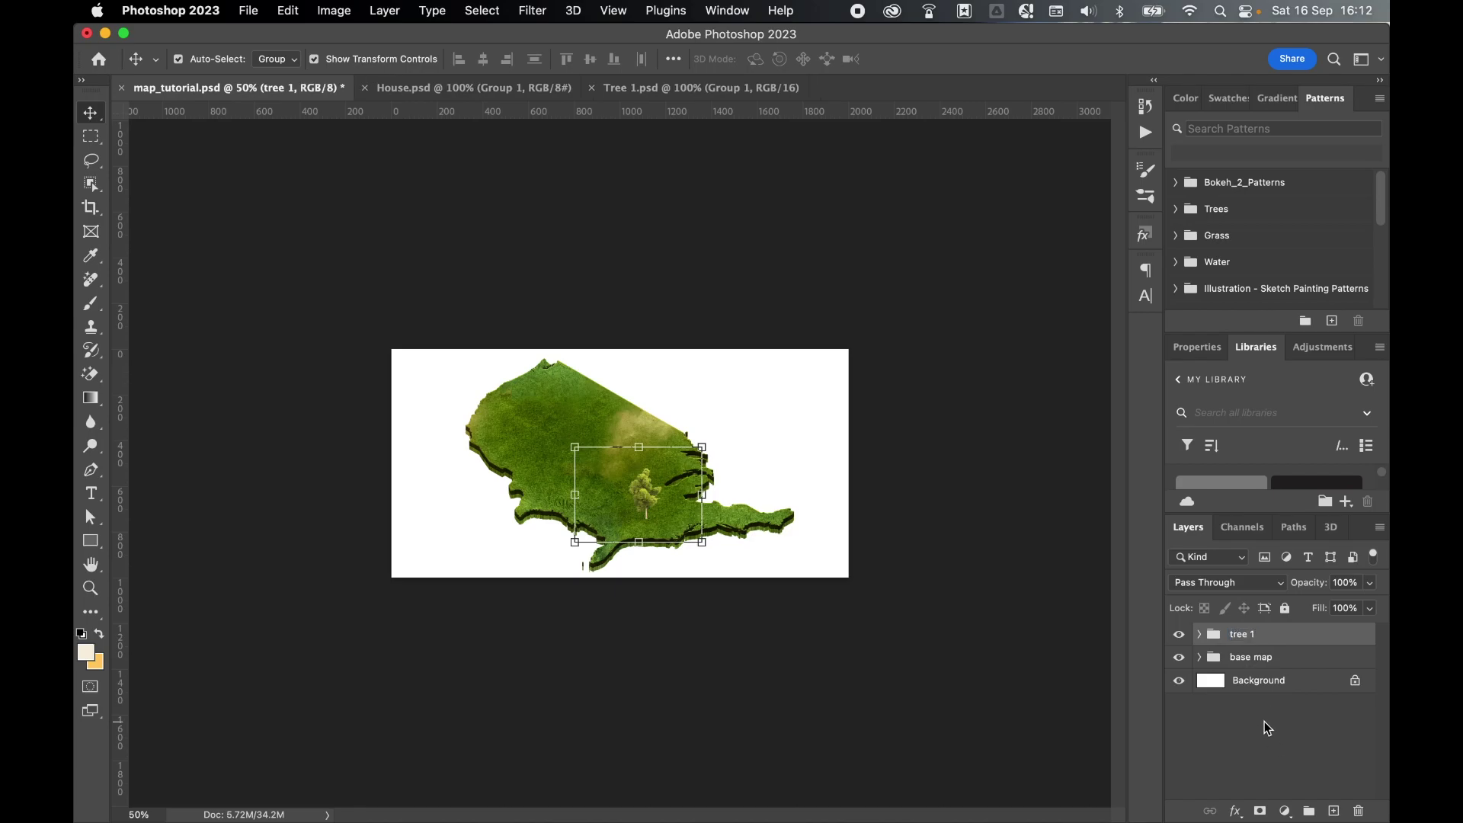